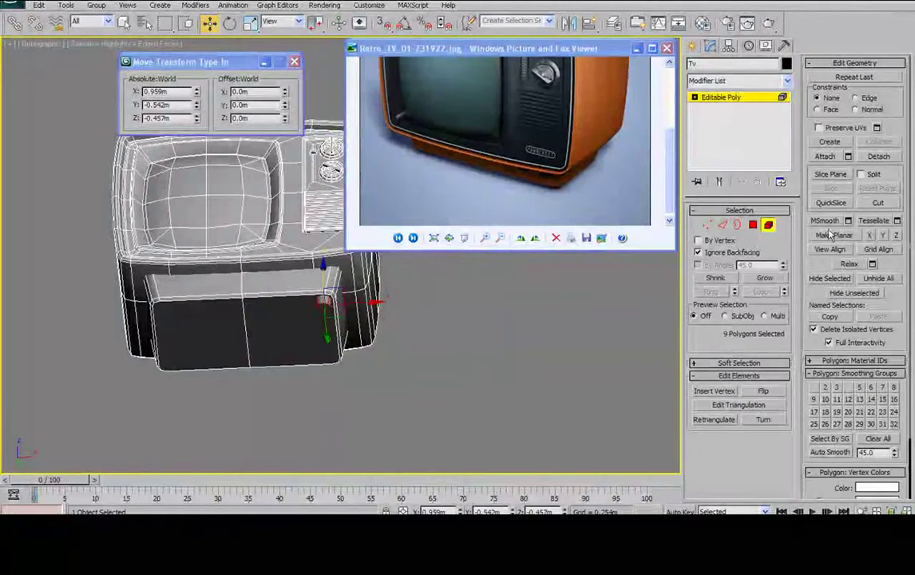
Detach the selected foot from the TV mesh as the separate object Object01 and select it
click(879, 156)
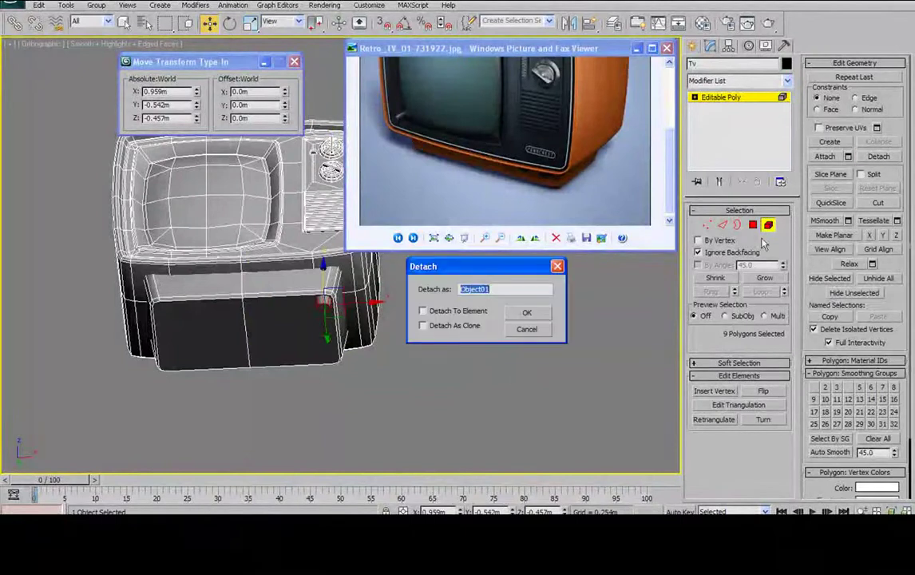
click(534, 314)
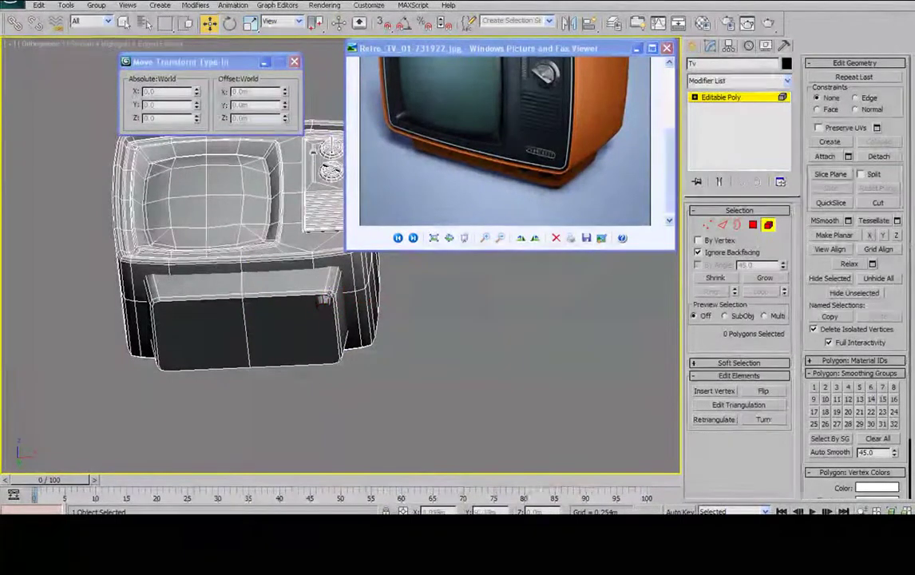
click(769, 227)
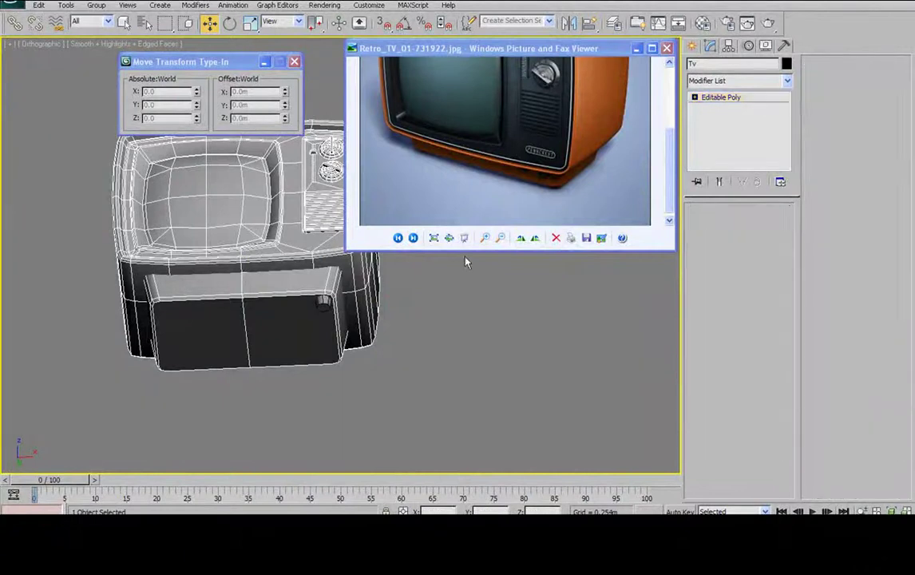
click(325, 305)
click(323, 303)
alt+middle_drag(323, 303, 322, 303)
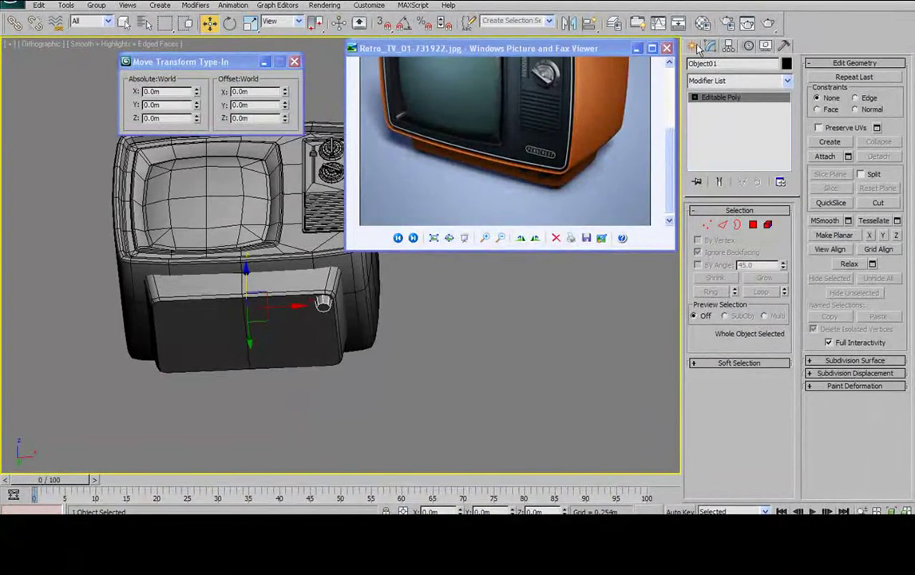
Apply a Symmetry modifier to the foot so it is mirrored across the base along the X axis
click(787, 83)
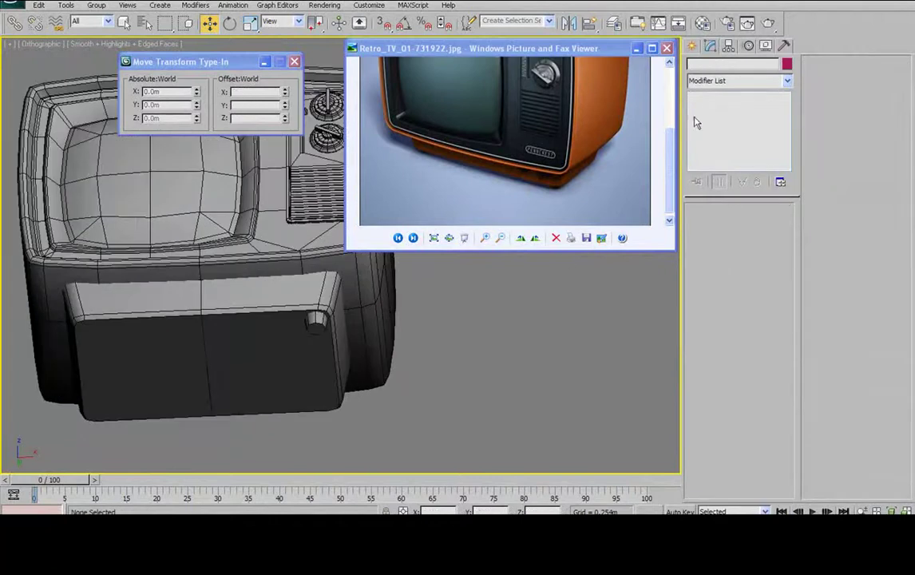
click(788, 81)
click(778, 83)
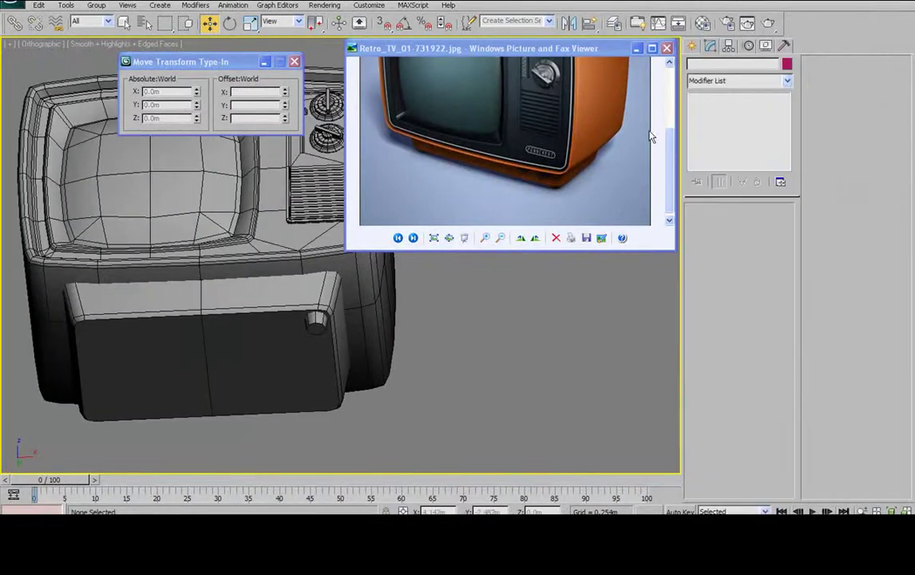
click(315, 321)
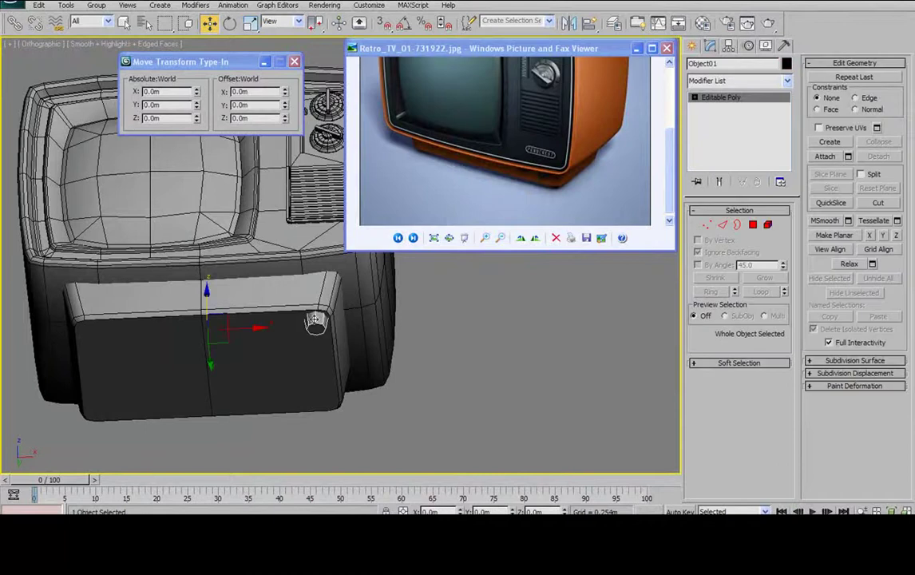
click(787, 80)
scroll(787, 247, down, 10)
drag(788, 248, 764, 352)
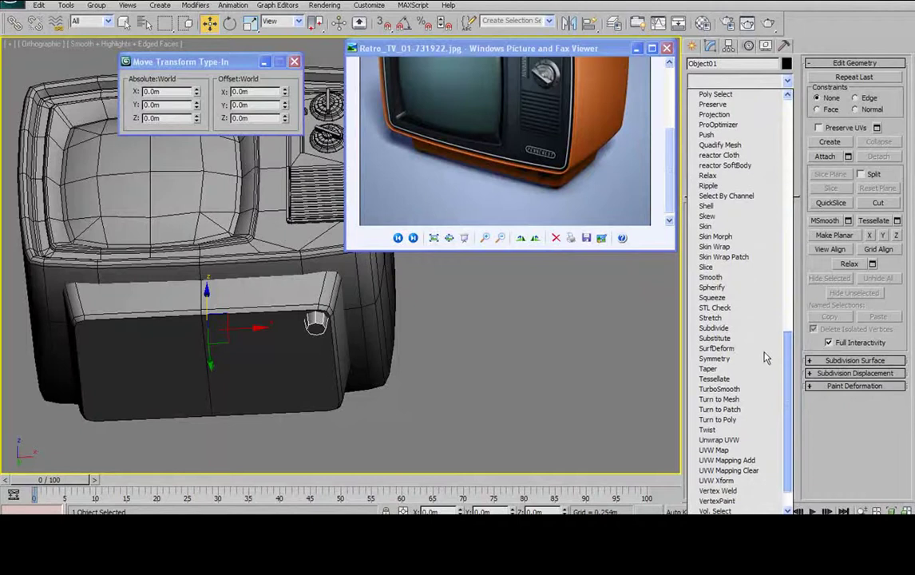
click(714, 360)
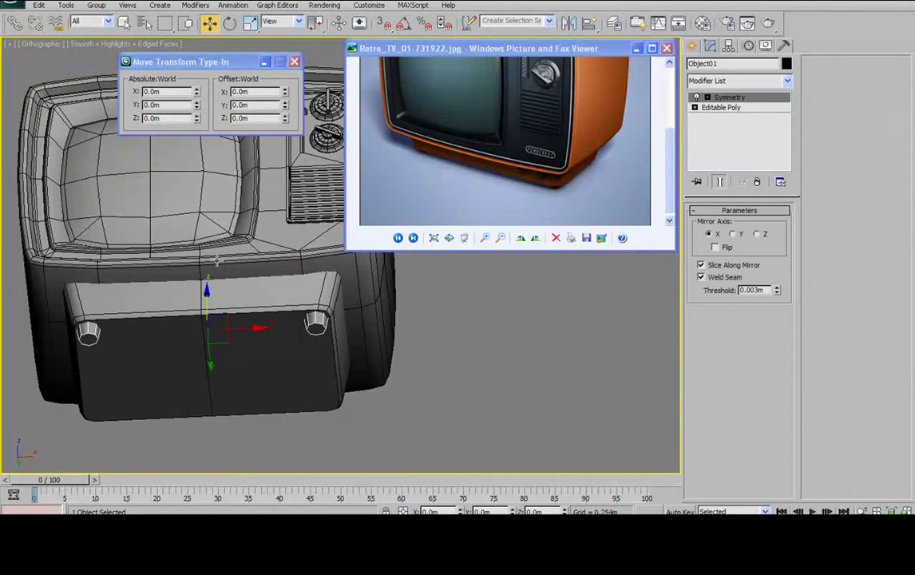
mouse_move(253, 272)
alt+middle_down()
mouse_move(289, 207)
mouse_move(261, 275)
mouse_move(263, 264)
mouse_move(275, 289)
mouse_move(261, 252)
mouse_move(267, 271)
alt+middle_up()
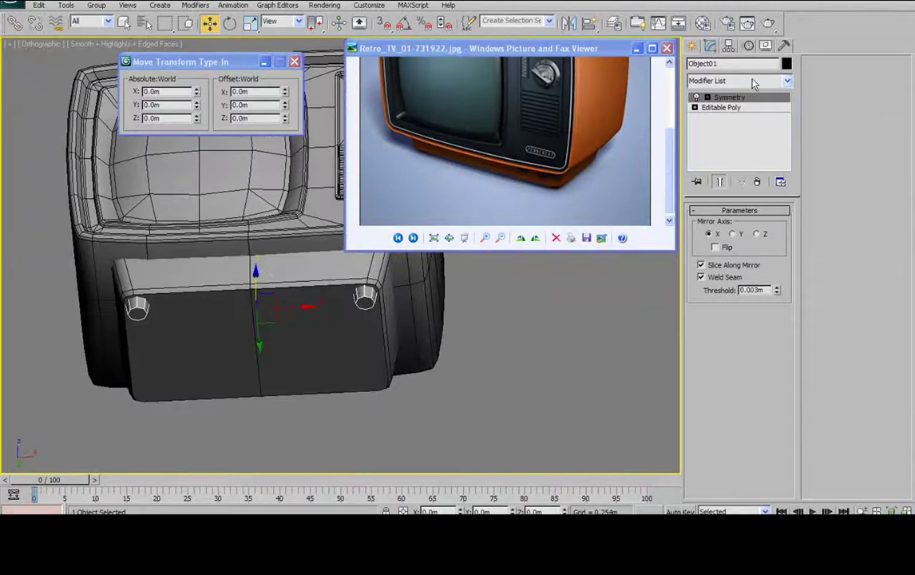
Add a second Symmetry modifier to the feet with the Y mirror axis and Flip enabled
click(787, 80)
scroll(781, 287, down, 10)
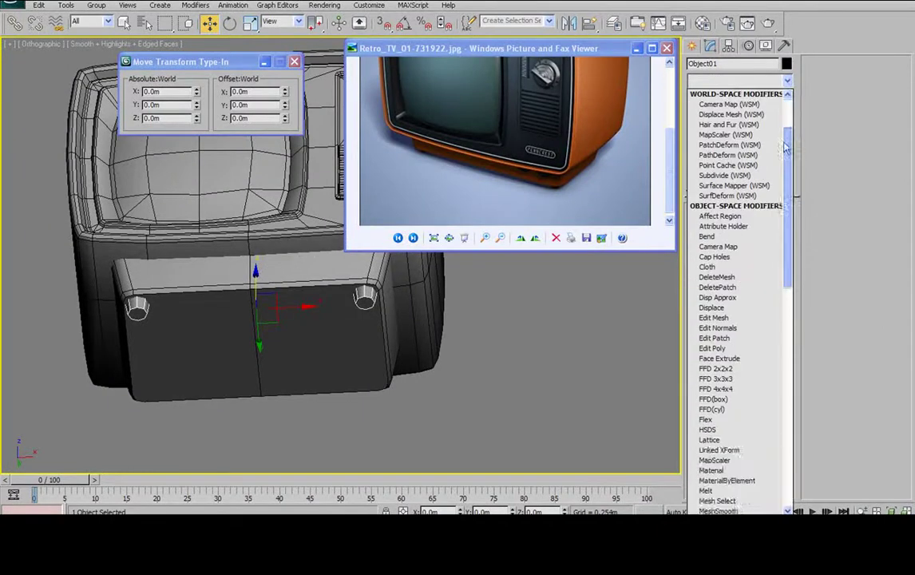
scroll(782, 319, down, 3)
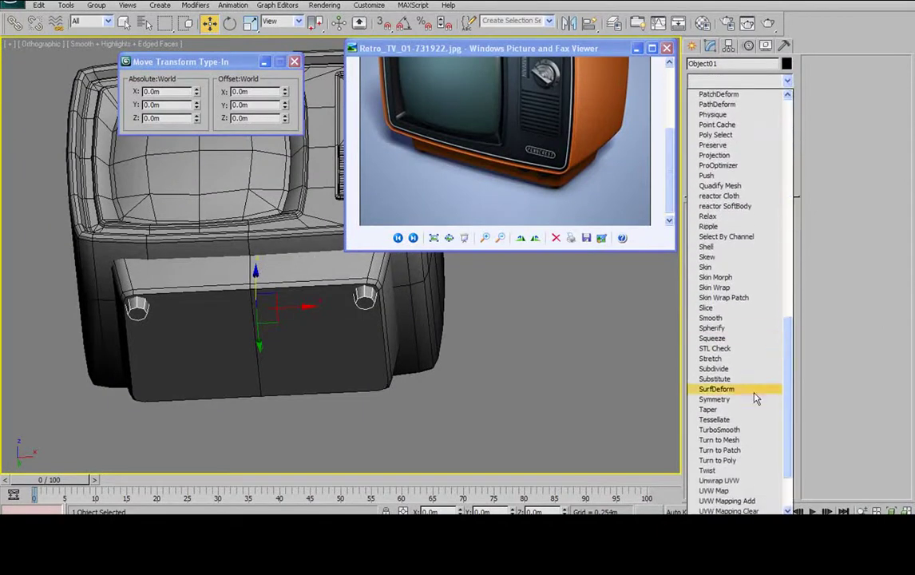
click(765, 359)
click(734, 234)
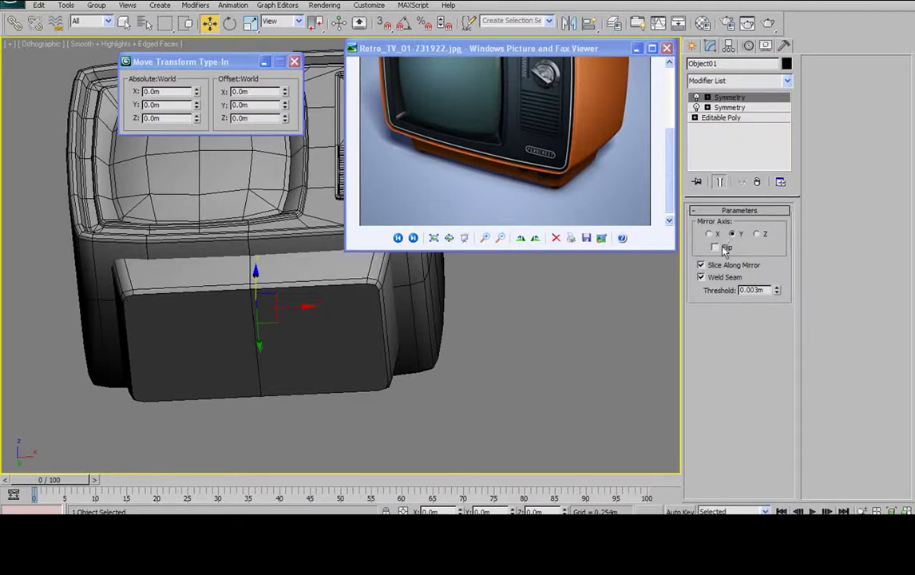
click(715, 247)
alt+middle_drag(264, 372, 340, 346)
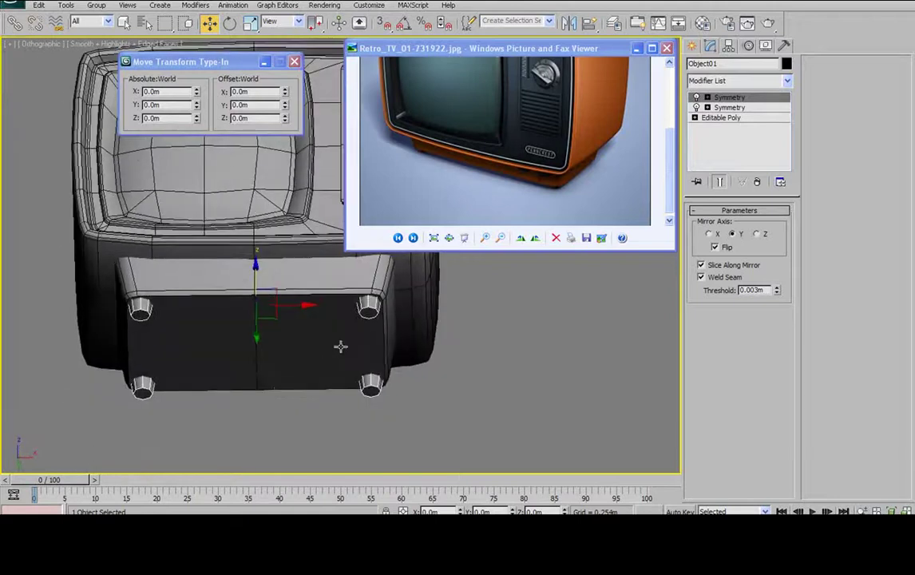
alt+middle_drag(254, 381, 332, 296)
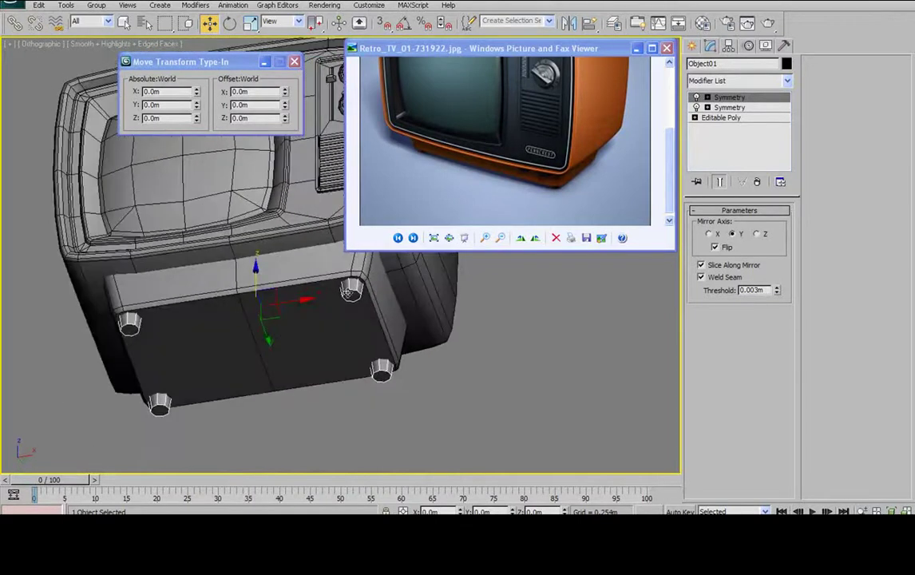
Convert the mirrored feet to an Editable Poly and attach them to the TV mesh
right_click(348, 292)
mouse_move(367, 406)
click(467, 417)
alt+middle_drag(397, 344, 342, 288)
click(342, 288)
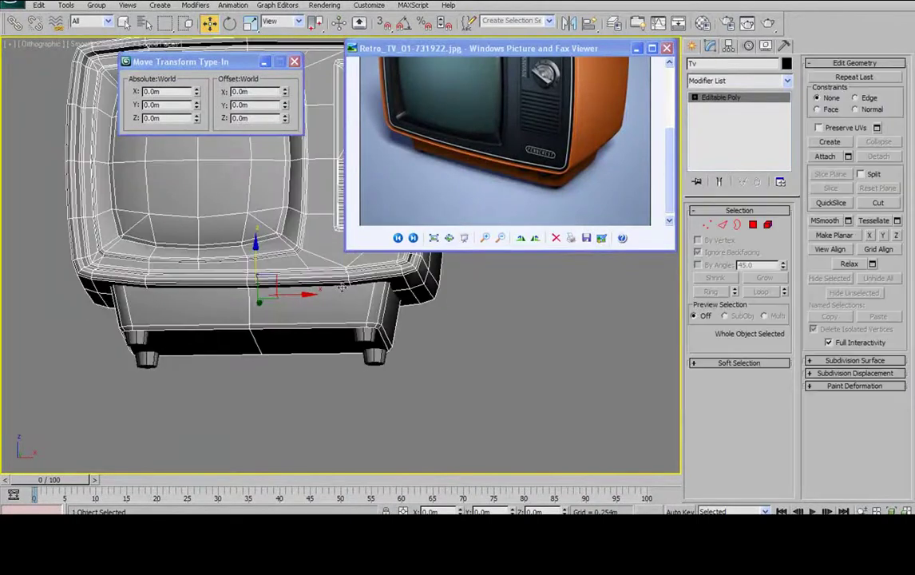
click(827, 158)
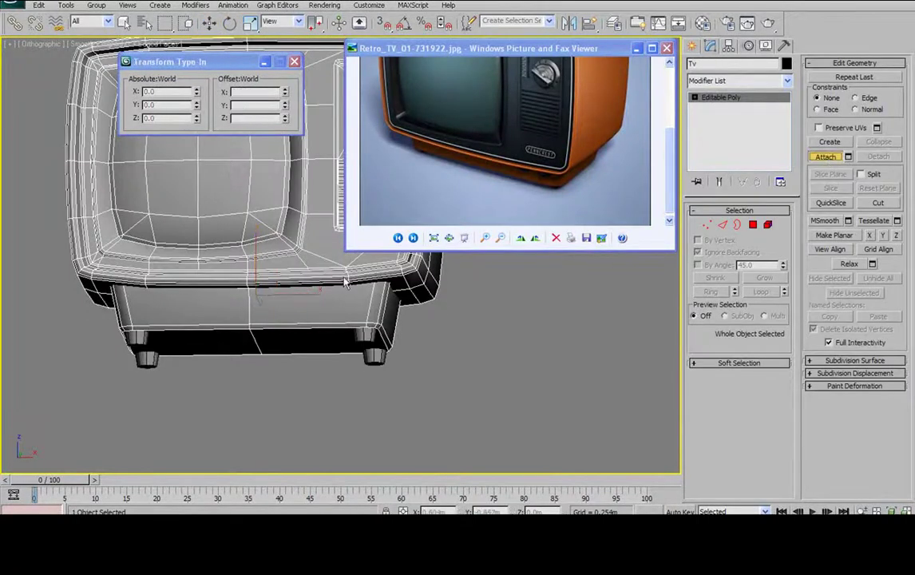
key(w)
alt+middle_drag(475, 281, 264, 256)
Select one front foot element and clone it to a new element in front of the base in the Left view
click(767, 225)
click(295, 326)
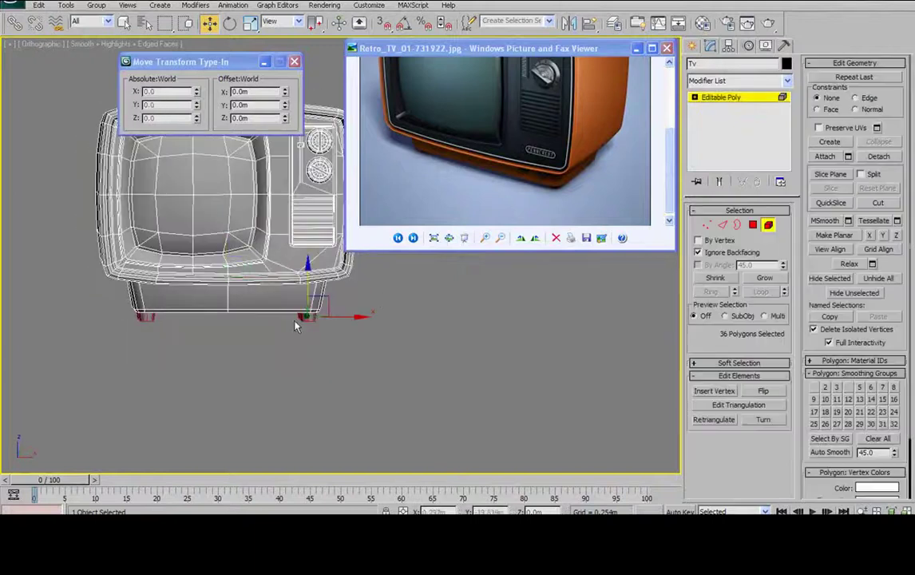
click(308, 318)
alt+middle_drag(308, 317, 165, 271)
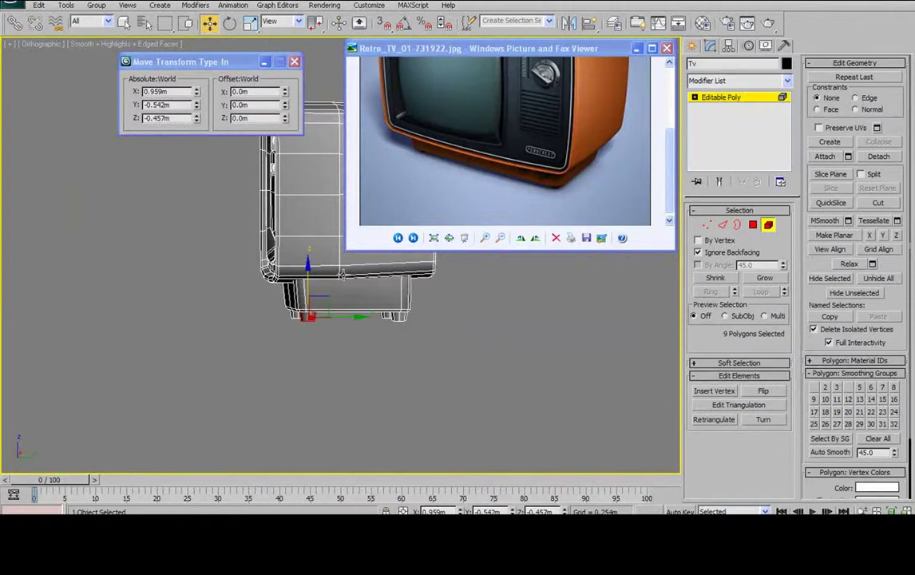
key(l)
scroll(320, 375, up, 5)
mouse_move(322, 358)
shift+mouse_down()
mouse_move(378, 317)
mouse_move(370, 313)
shift+mouse_up()
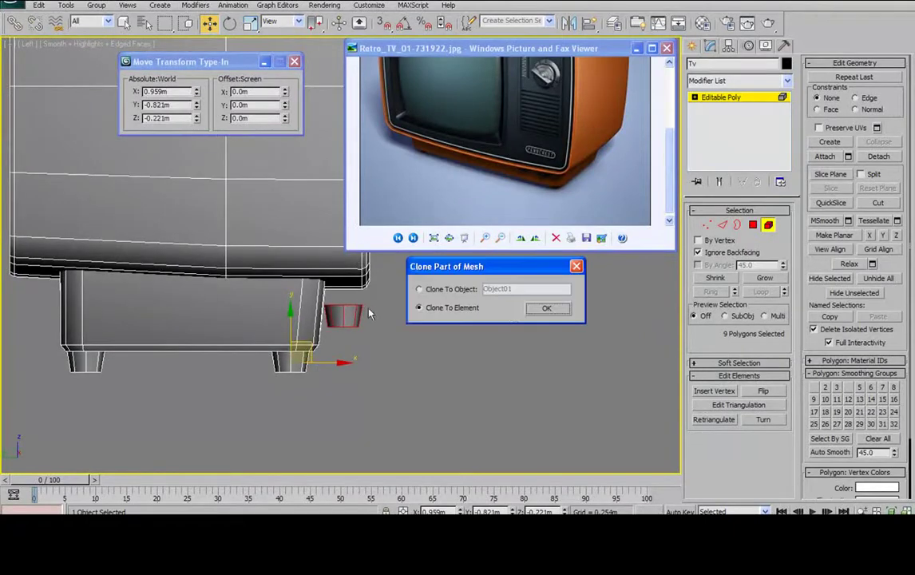
click(543, 309)
Rotate the copied foot 90 degrees with angle snap enabled and move it against the front of the base
key(e)
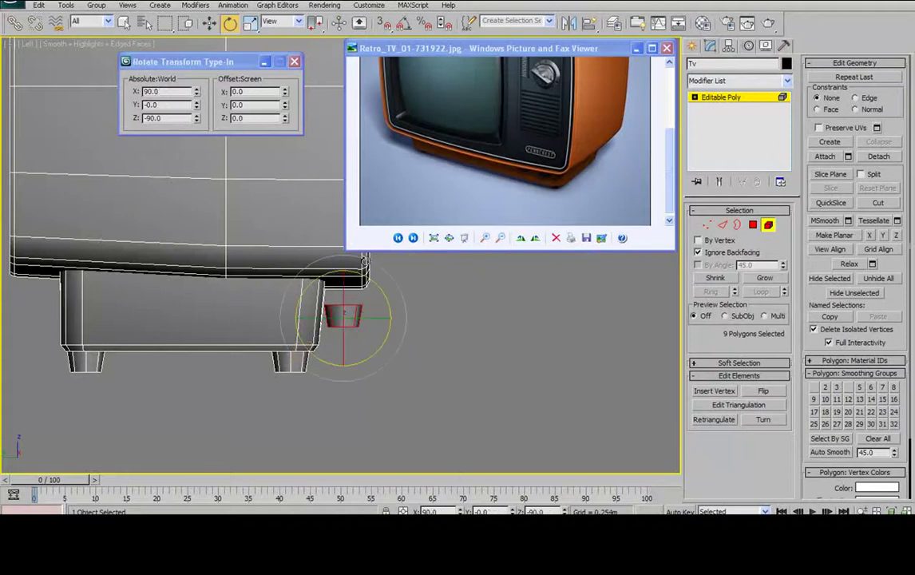
click(404, 27)
drag(374, 279, 330, 245)
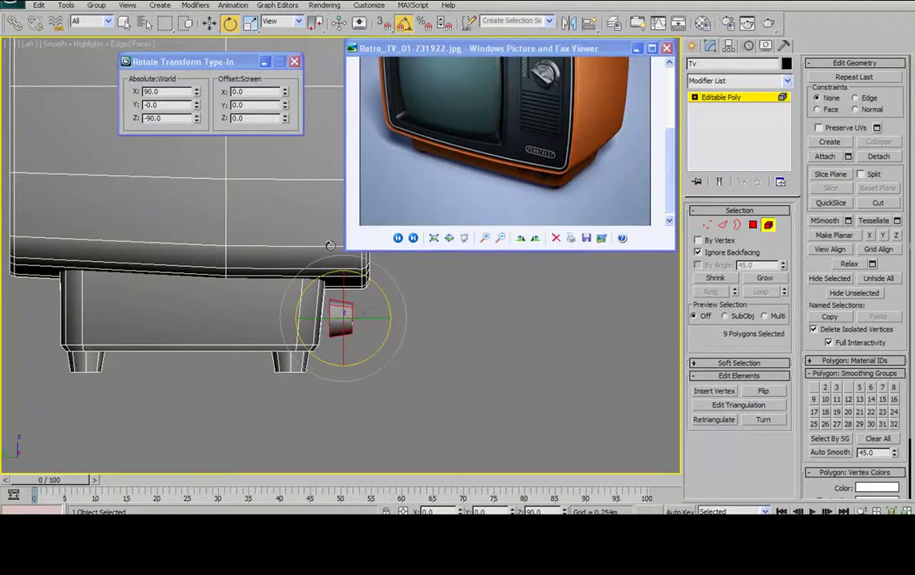
key(w)
drag(362, 301, 353, 292)
Position the rotated piece as a knob on the base's front face, inward from the foot, and scale it down to about 78%
alt+middle_drag(353, 292, 376, 315)
scroll(242, 285, down, 4)
scroll(288, 278, up, 4)
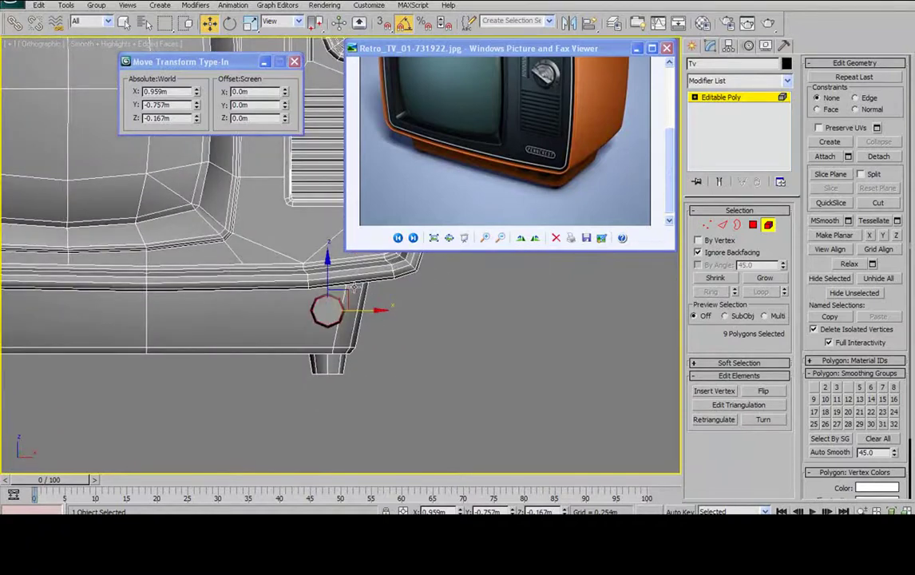
drag(356, 285, 332, 281)
alt+middle_drag(332, 281, 242, 240)
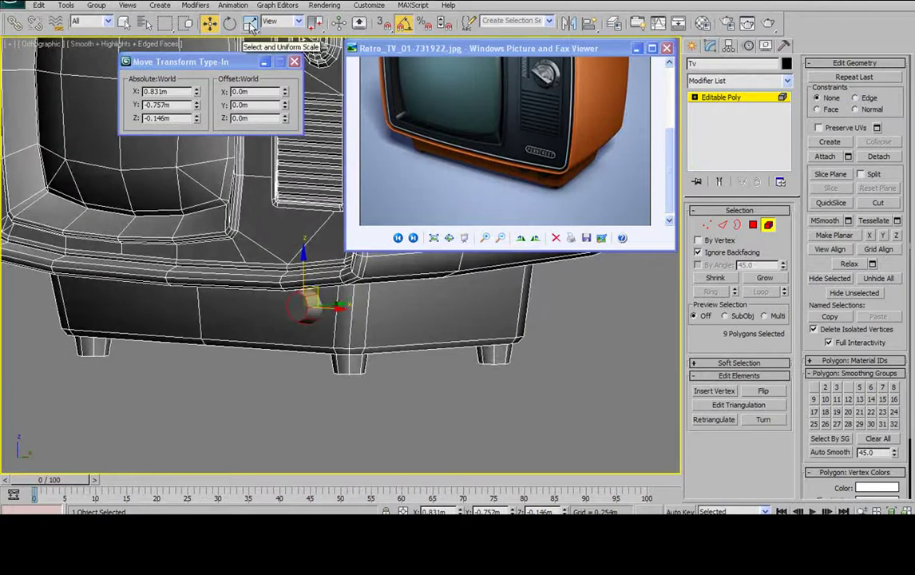
click(249, 24)
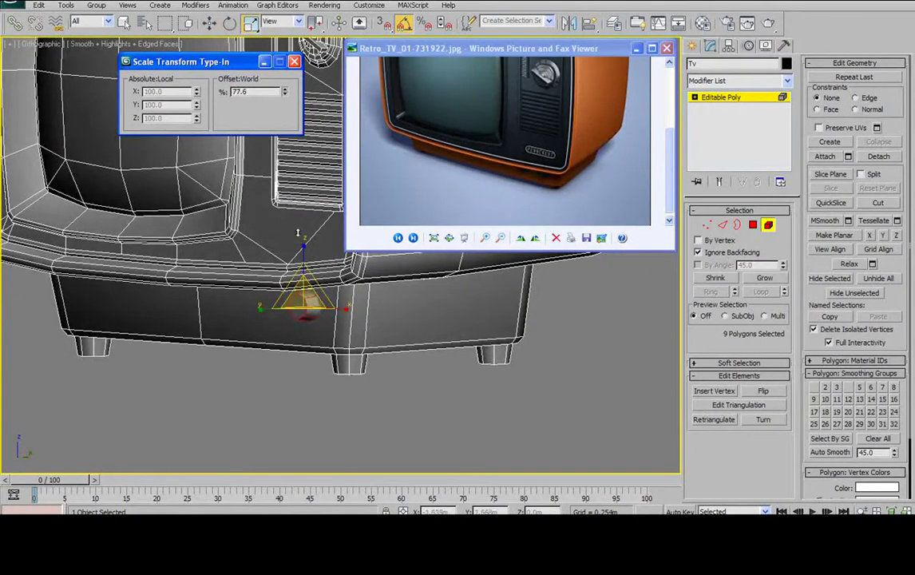
click(209, 24)
alt+middle_drag(295, 279, 384, 307)
drag(375, 304, 368, 306)
mouse_move(369, 306)
alt+middle_down()
mouse_move(327, 317)
mouse_move(372, 314)
alt+middle_up()
Clone the knob as a second element beside it on the base front, at about X 0.618 m
shift+drag(409, 320, 363, 323)
click(531, 308)
mouse_move(533, 310)
alt+middle_down()
mouse_move(484, 320)
mouse_move(494, 316)
mouse_move(432, 314)
alt+middle_up()
Push the front faces of both knobs back toward the base to shorten them, and leave polygon editing
click(753, 225)
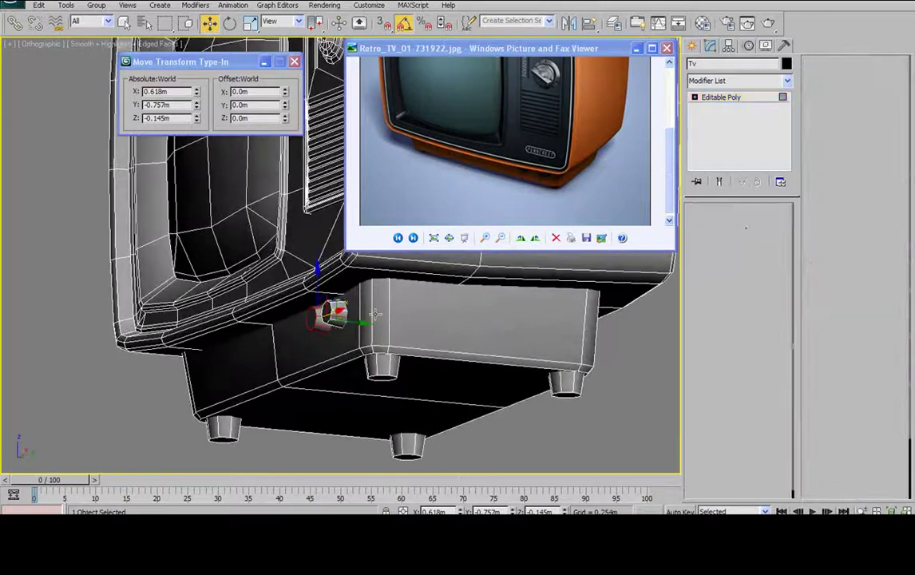
drag(363, 321, 371, 316)
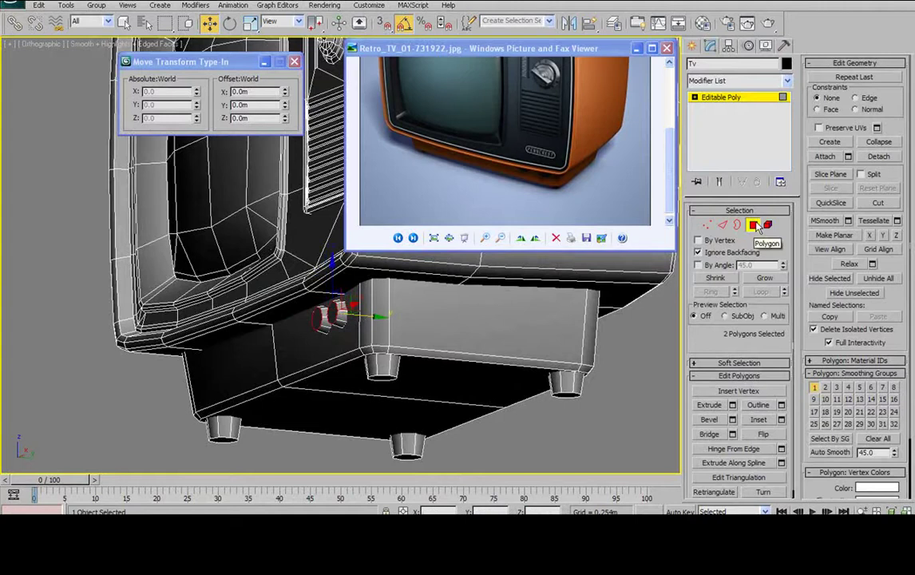
click(754, 226)
scroll(455, 317, down, 5)
alt+middle_drag(352, 291, 278, 300)
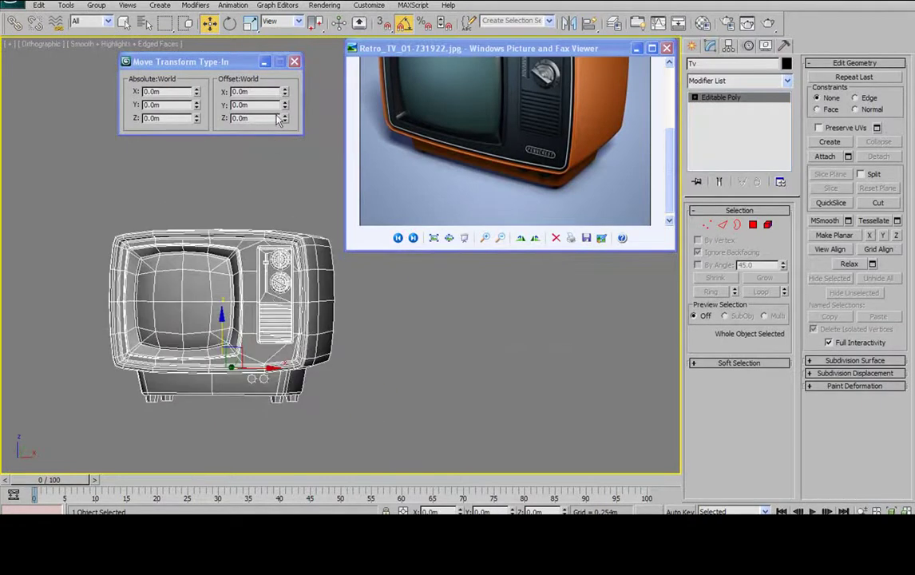
Close the Move Transform Type-In window and save the scene as the next incremented version of Tv13.max
click(294, 61)
click(12, 5)
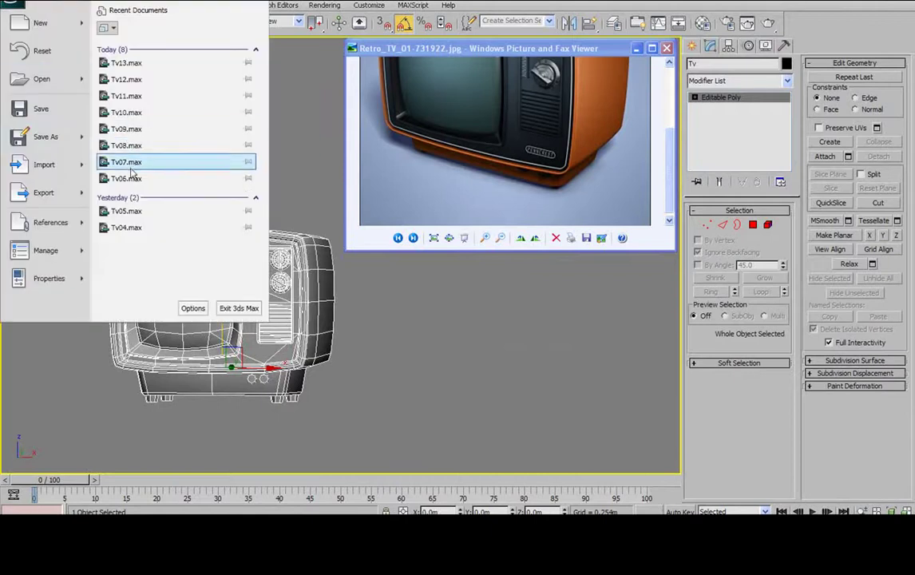
click(58, 137)
click(316, 277)
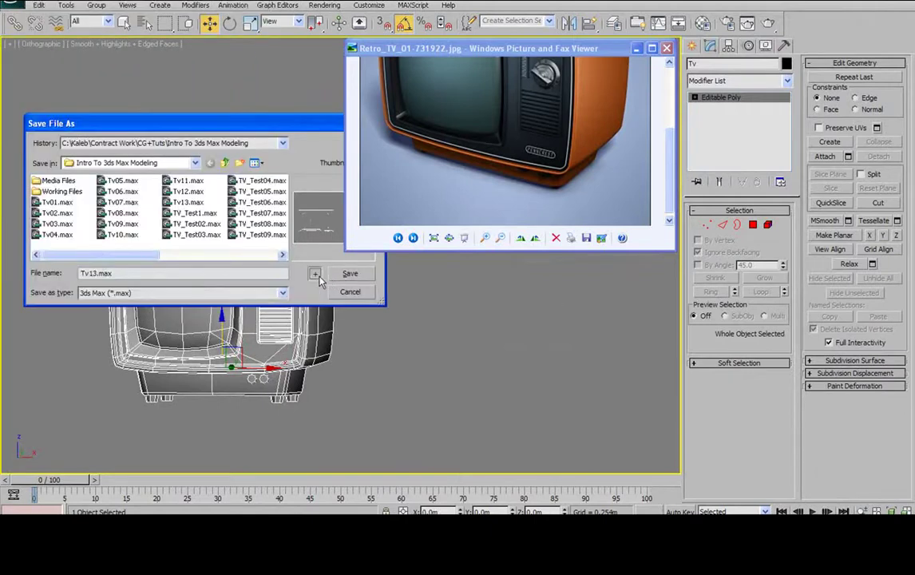
mouse_move(317, 272)
alt+middle_down()
mouse_move(277, 282)
mouse_move(334, 267)
alt+middle_up()
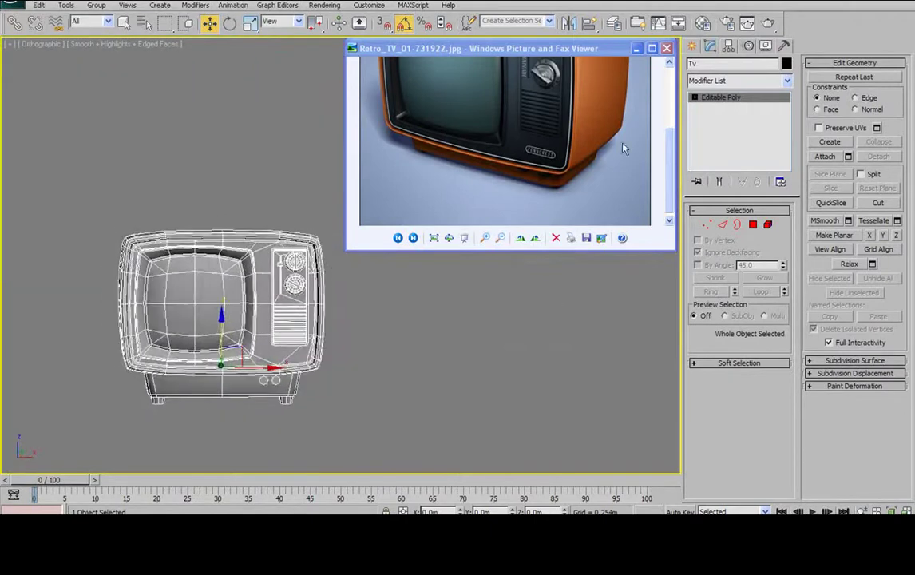
Examine the whole TV in the reference photo and compare it with the back of the modelled casing
click(590, 130)
scroll(594, 128, down, 3)
scroll(503, 132, up, 2)
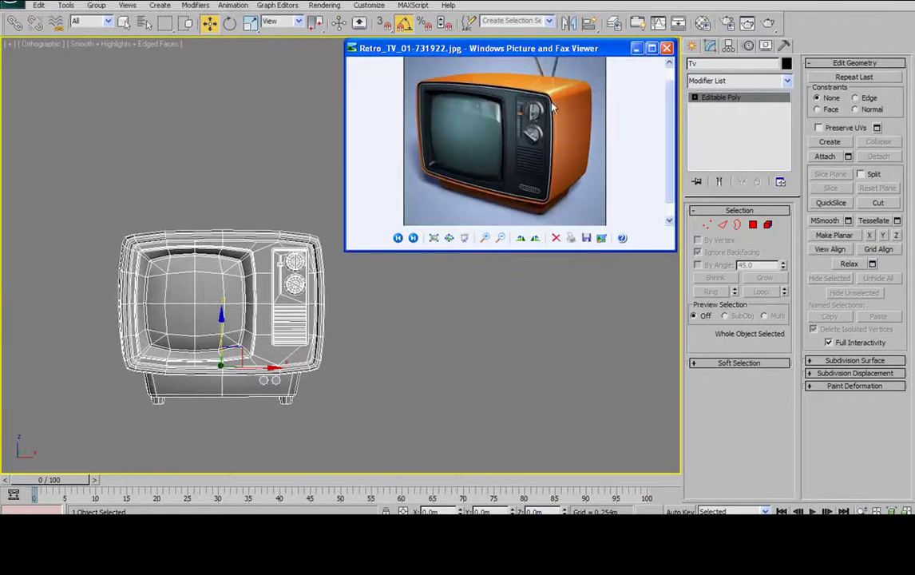
alt+middle_drag(228, 279, 27, 316)
scroll(207, 269, up, 2)
middle_drag(152, 308, 280, 253)
scroll(255, 257, up, 2)
scroll(282, 253, down, 2)
mouse_move(357, 326)
alt+middle_down()
mouse_move(347, 288)
mouse_move(372, 318)
mouse_move(363, 316)
alt+middle_up()
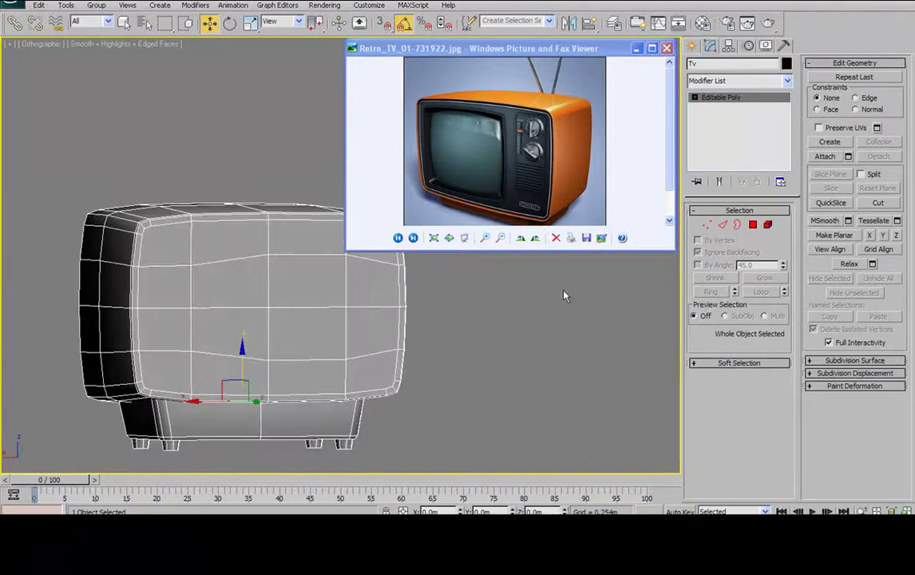
Select the inner edge loops along all four sides of the casing's back face and remove them
click(752, 224)
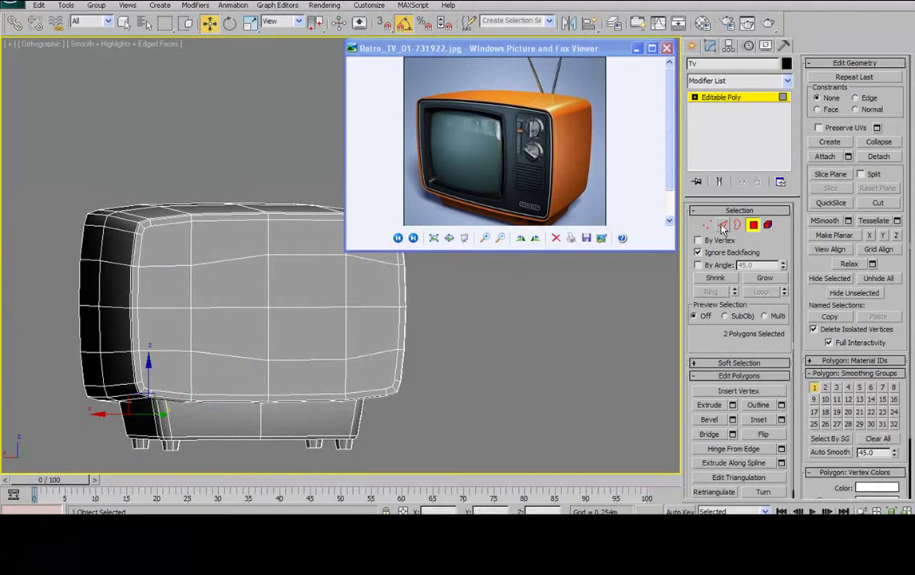
key(2)
click(215, 218)
click(765, 292)
ctrl+click(164, 392)
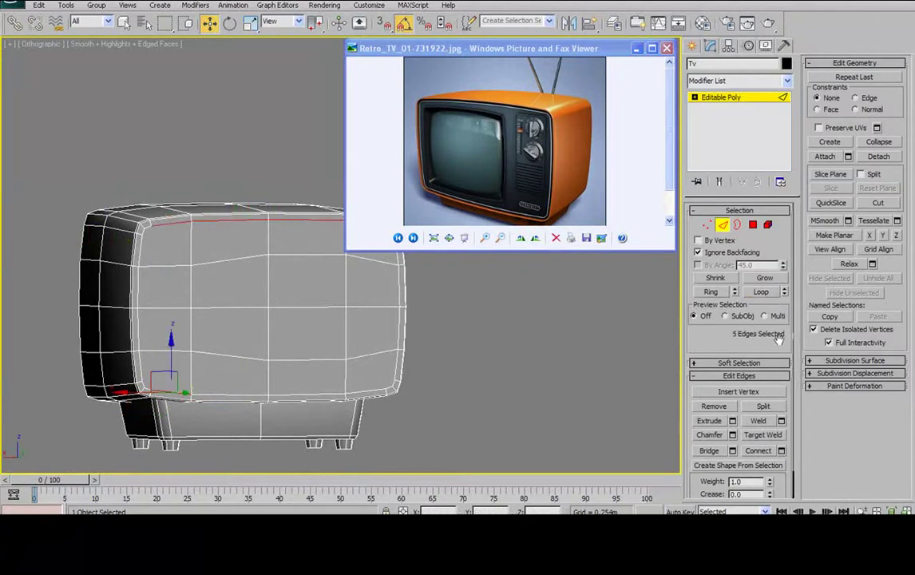
click(763, 293)
ctrl+click(136, 327)
click(761, 292)
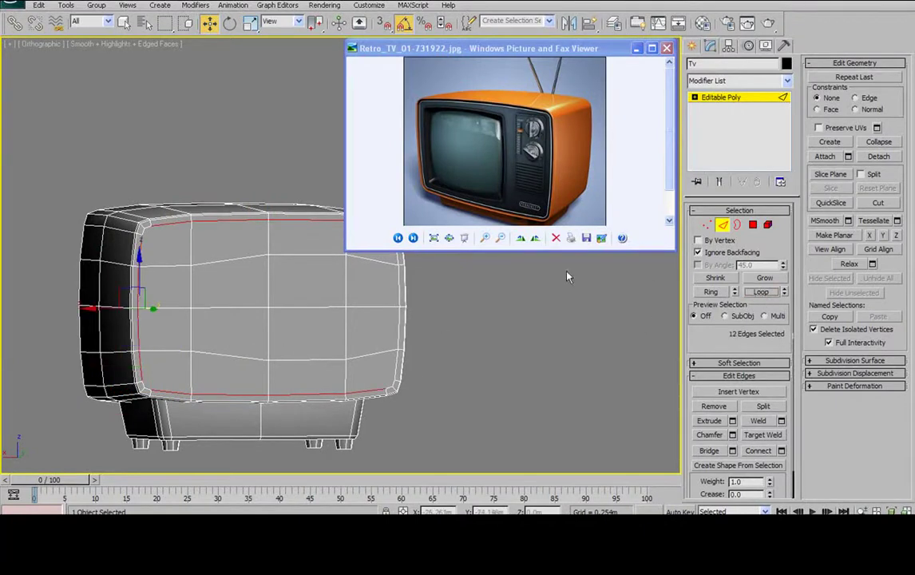
ctrl+click(397, 361)
click(747, 292)
click(715, 407)
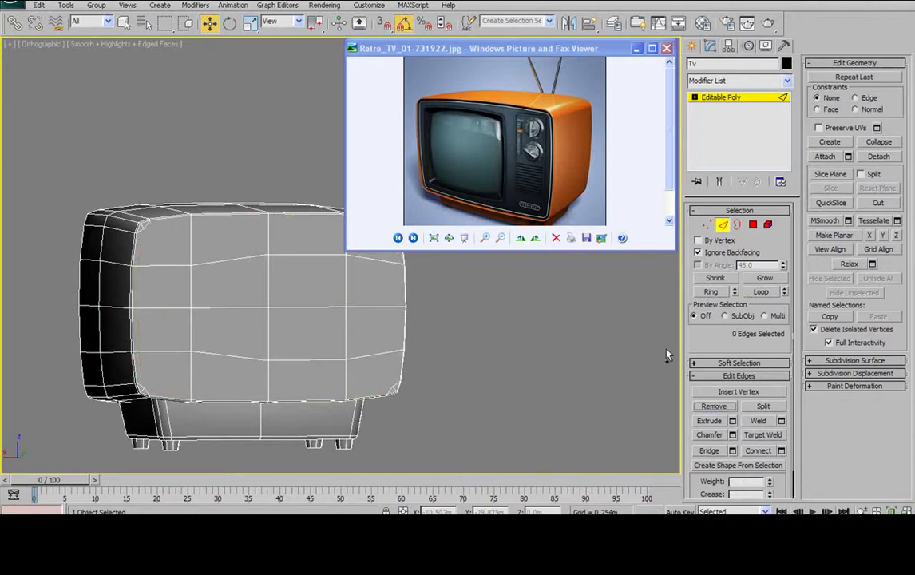
Remove the four leftover vertices just inside the corners of the casing's back face
scroll(213, 264, up, 5)
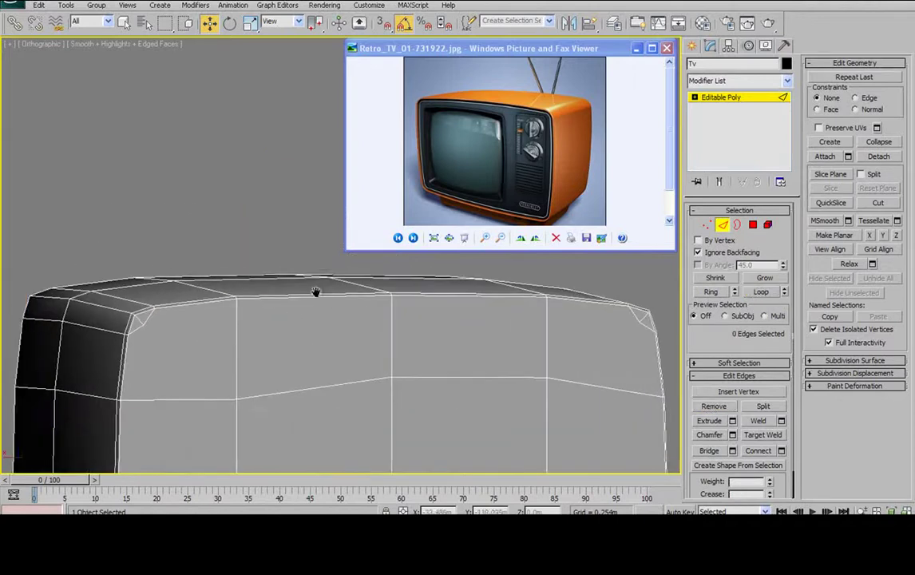
click(706, 225)
click(667, 316)
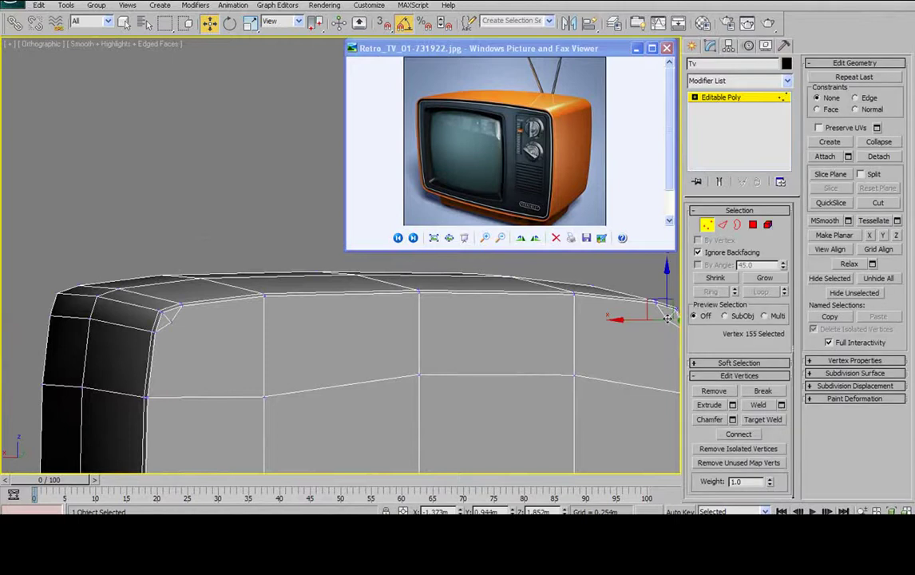
ctrl+click(171, 321)
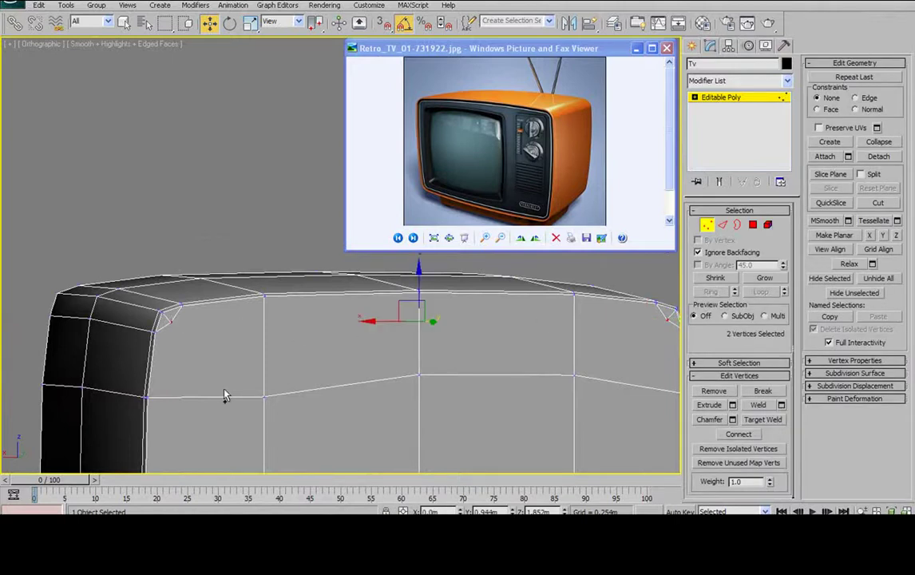
middle_drag(224, 396, 265, 166)
ctrl+click(210, 413)
middle_drag(562, 427, 382, 402)
ctrl+click(530, 385)
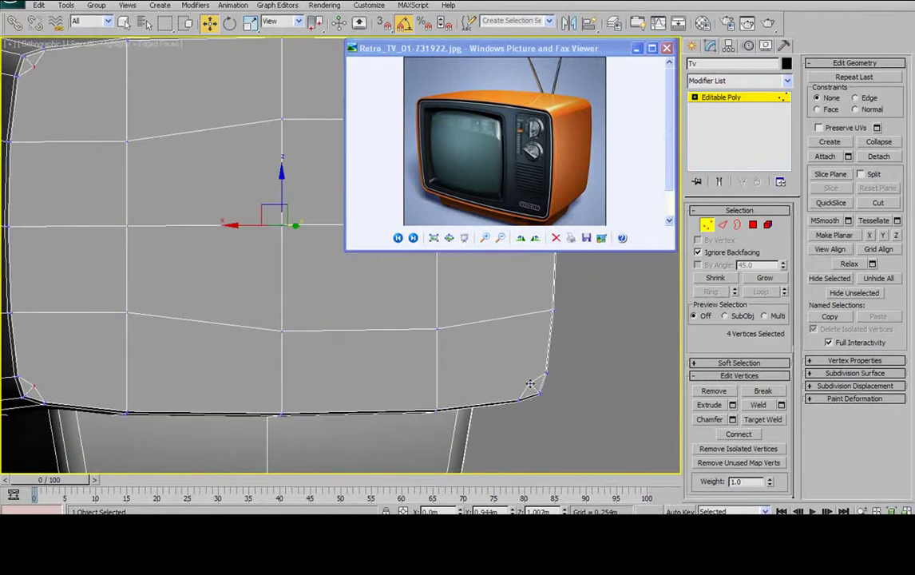
click(710, 392)
middle_drag(448, 334, 458, 376)
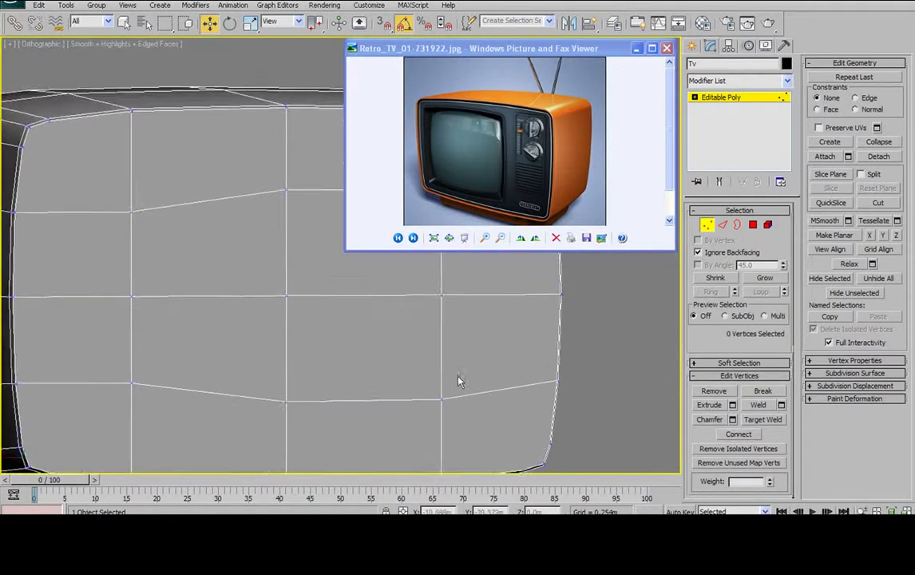
scroll(458, 376, down, 3)
middle_drag(269, 184, 167, 209)
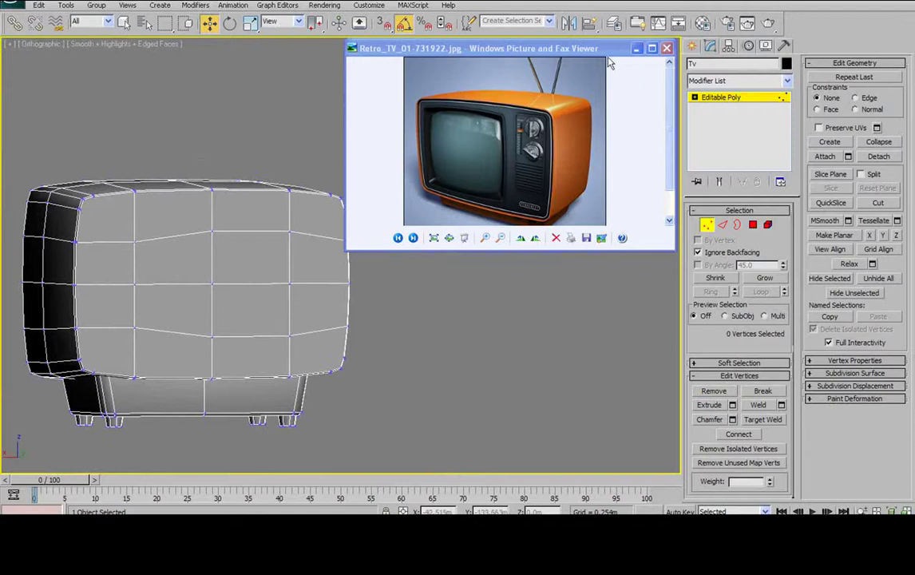
Minimize the reference photo and target-weld the upper and lower vertices of the back's two outer columns onto its middle row
click(636, 49)
alt+middle_drag(431, 323, 389, 323)
middle_drag(360, 273, 405, 289)
scroll(322, 293, up, 3)
middle_drag(257, 277, 324, 277)
click(765, 420)
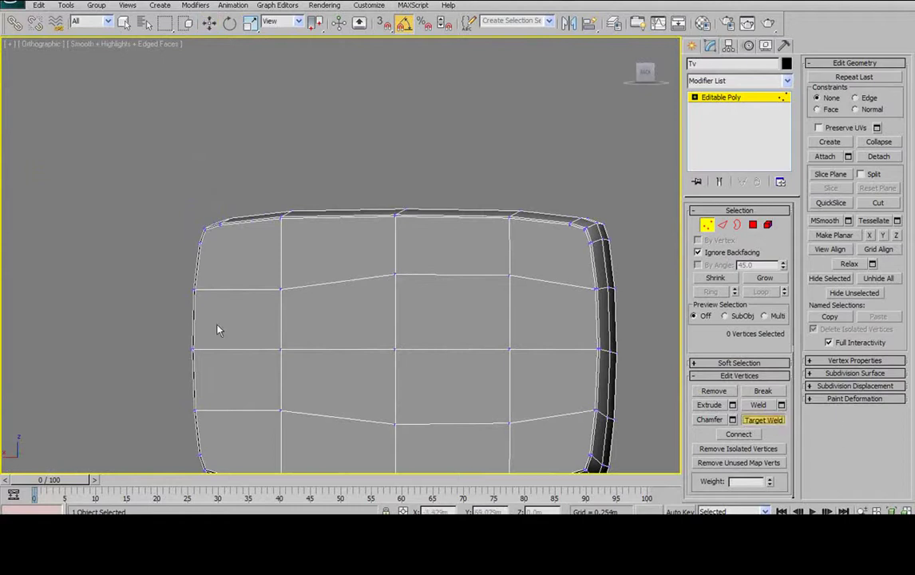
click(280, 288)
click(279, 348)
click(280, 349)
click(510, 276)
click(509, 349)
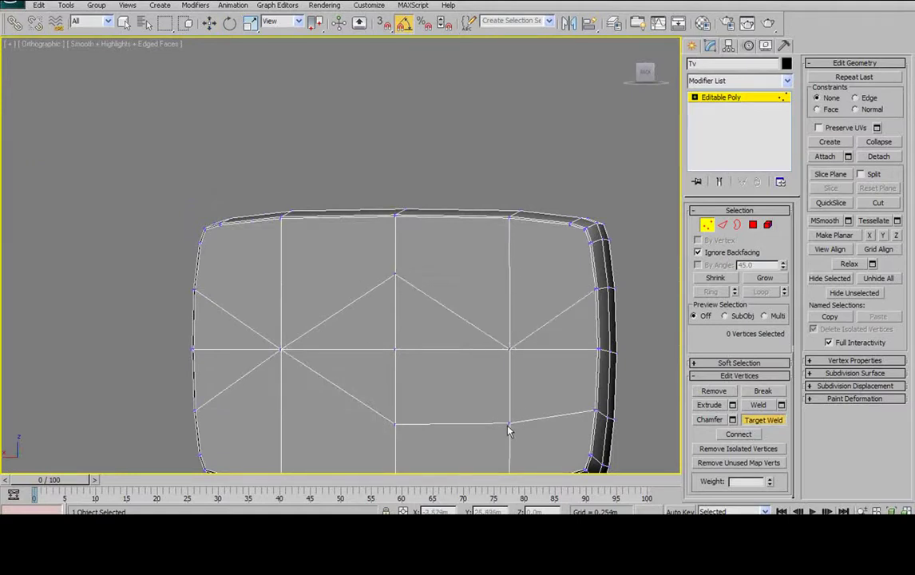
click(509, 349)
Target-weld the remaining inner vertices of the back face into its centre vertex
click(394, 273)
click(394, 348)
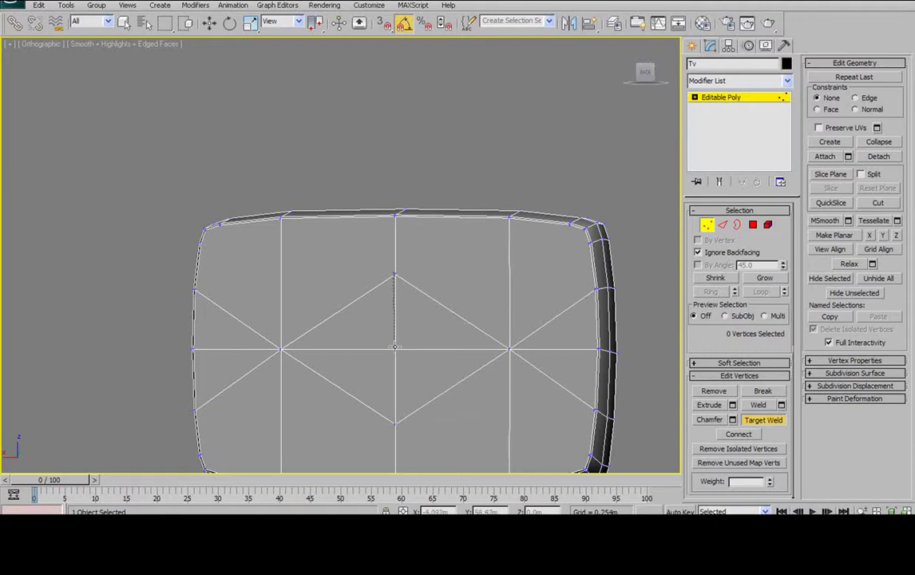
click(394, 415)
click(395, 349)
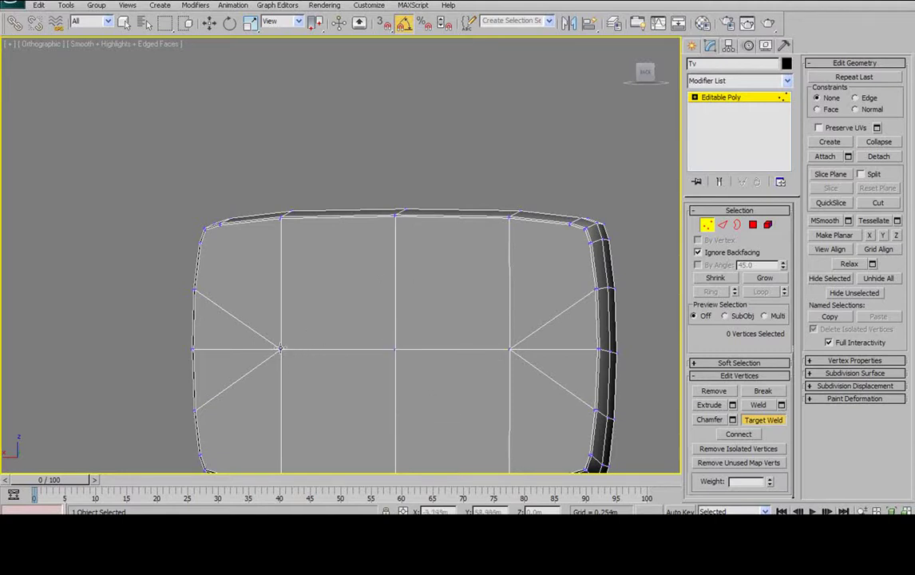
click(282, 351)
click(395, 348)
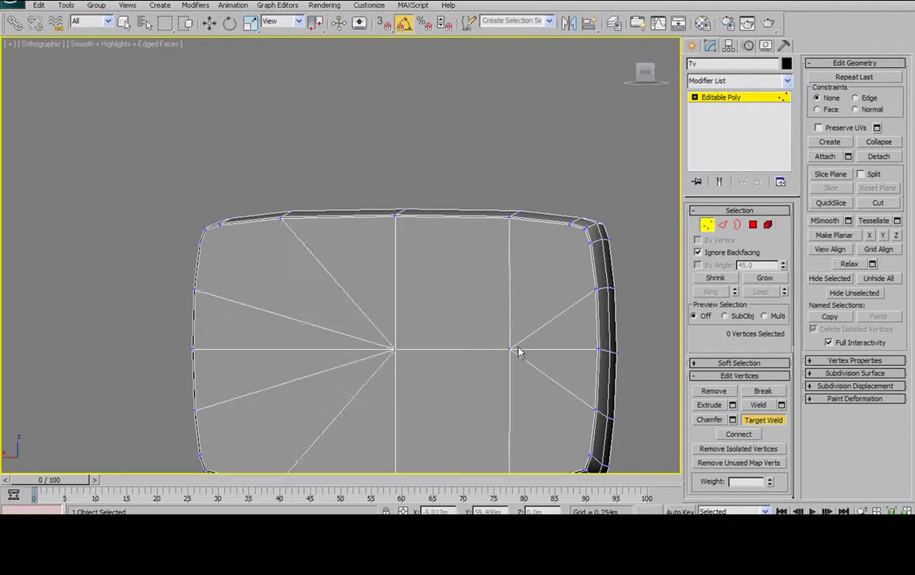
Connect the three upper-left corner vertices of the back face to its centre vertex
alt+middle_drag(384, 307, 462, 287)
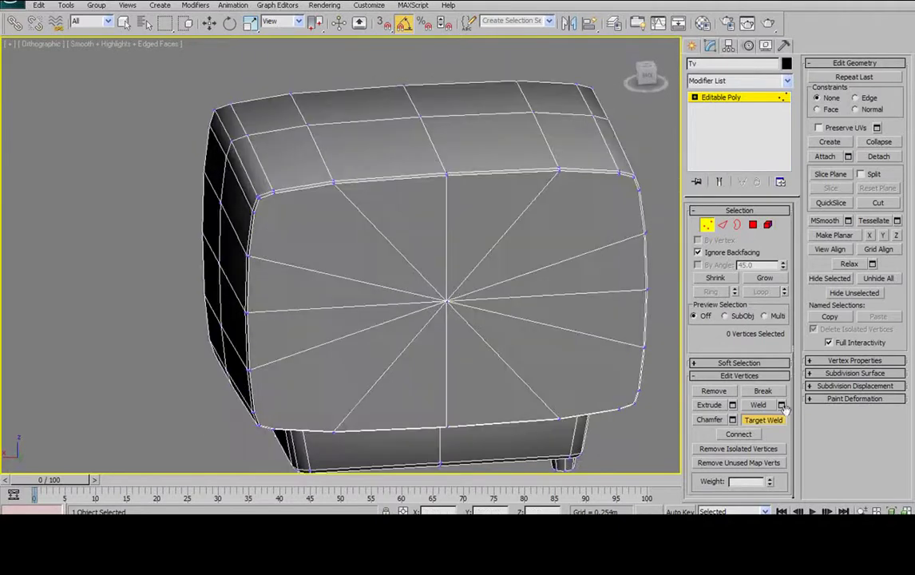
key(w)
click(256, 213)
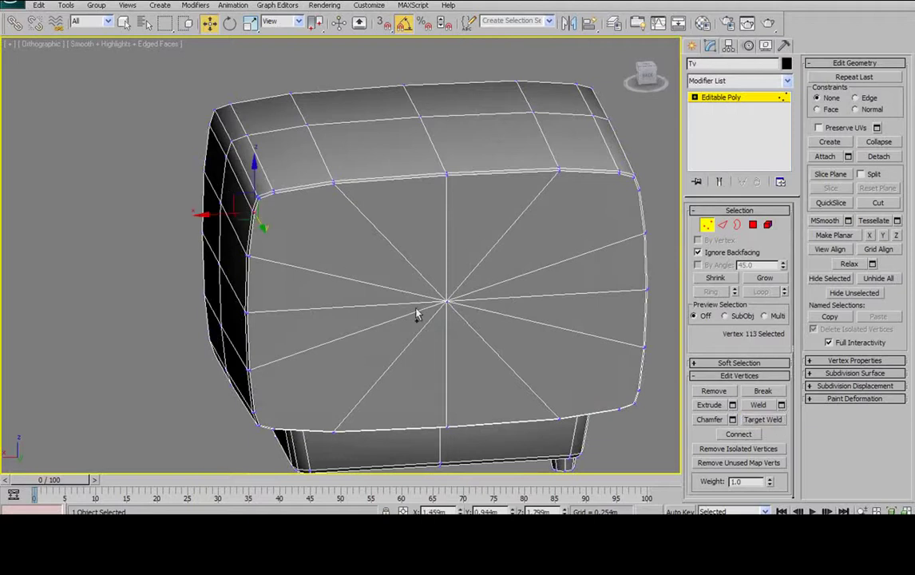
ctrl+click(448, 300)
ctrl+click(274, 193)
ctrl+click(259, 200)
ctrl+click(273, 192)
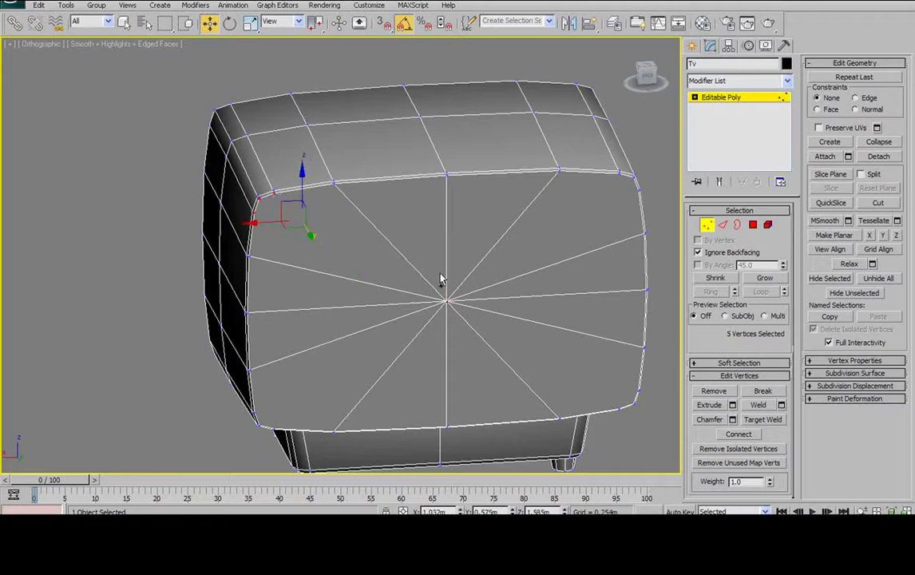
click(755, 434)
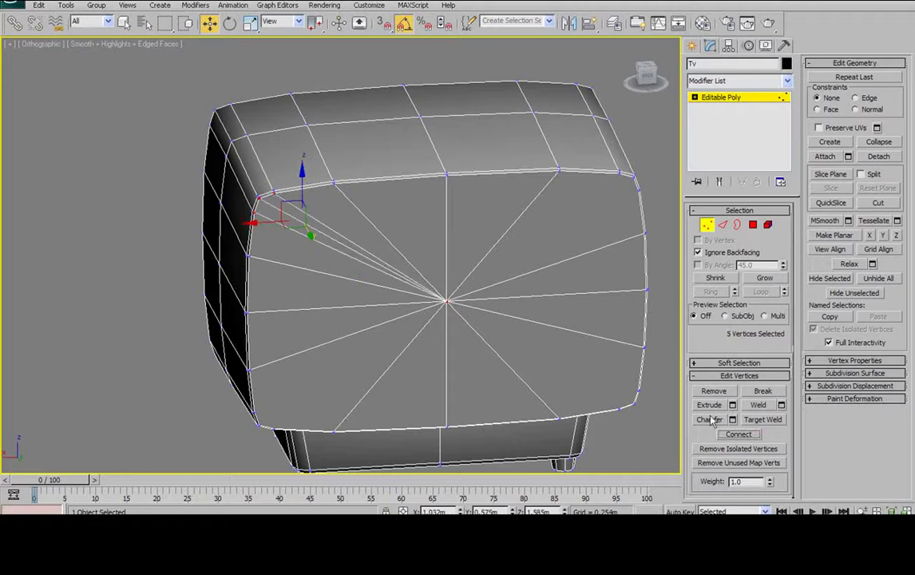
Connect the three upper-right corner vertices of the back face to its centre vertex
click(617, 173)
ctrl+click(445, 300)
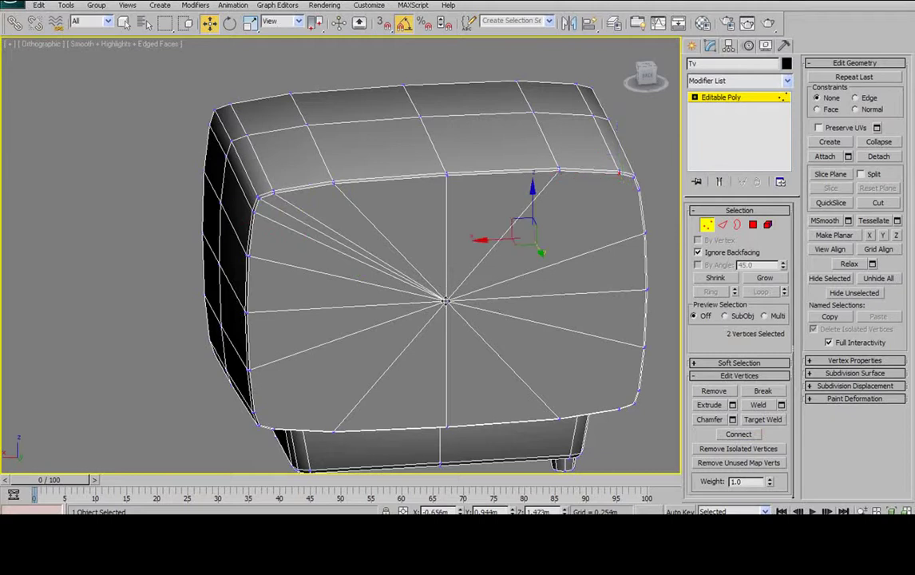
ctrl+click(636, 190)
ctrl+click(636, 191)
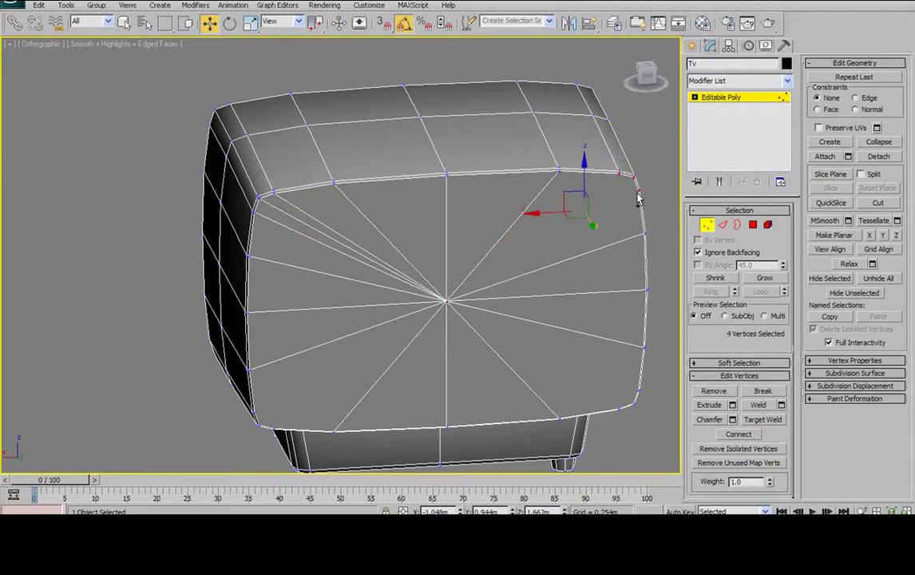
click(744, 438)
Connect the three lower-left corner vertices of the back face to its centre vertex
middle_drag(415, 330, 396, 233)
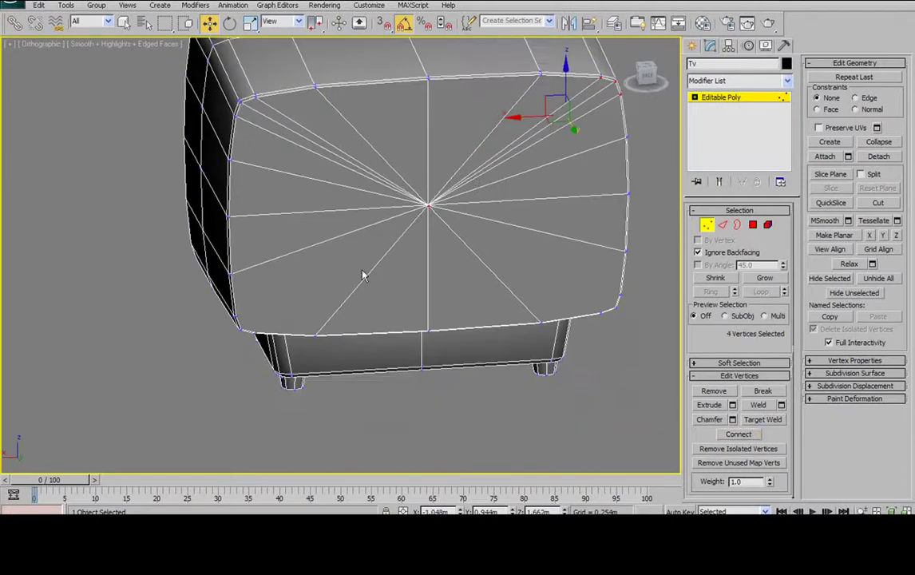
alt+middle_drag(226, 274, 255, 312)
click(260, 314)
ctrl+click(436, 204)
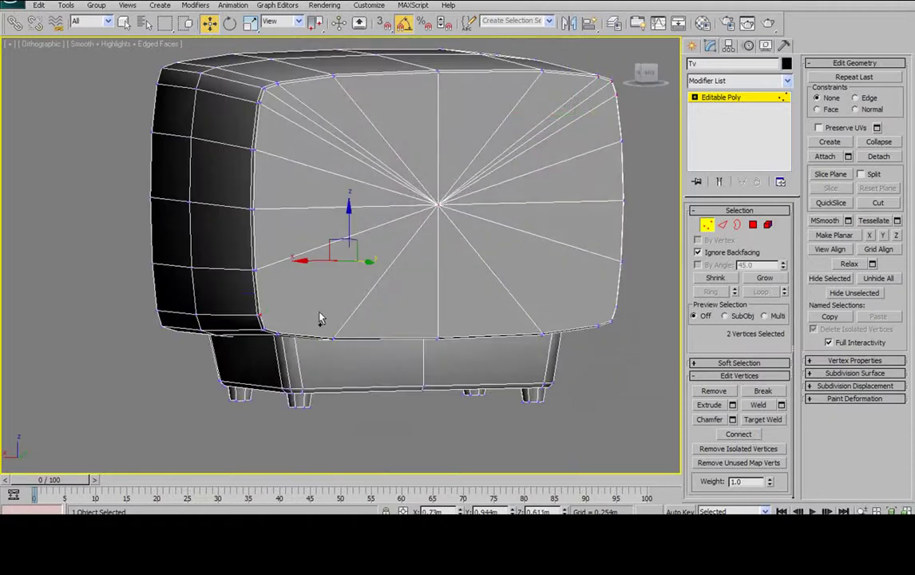
ctrl+click(264, 325)
ctrl+click(277, 334)
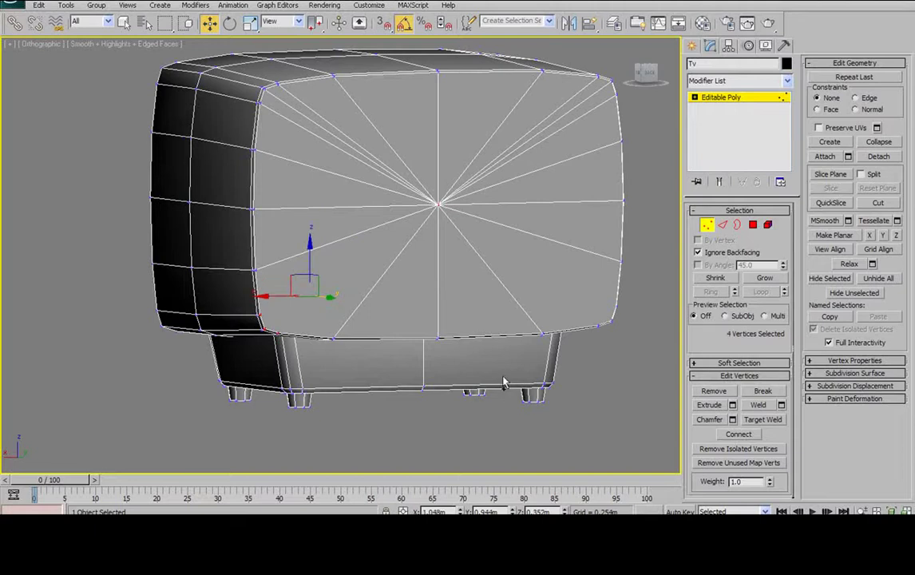
click(738, 435)
Connect the three lower-right corner vertices of the back face to its centre vertex
click(437, 206)
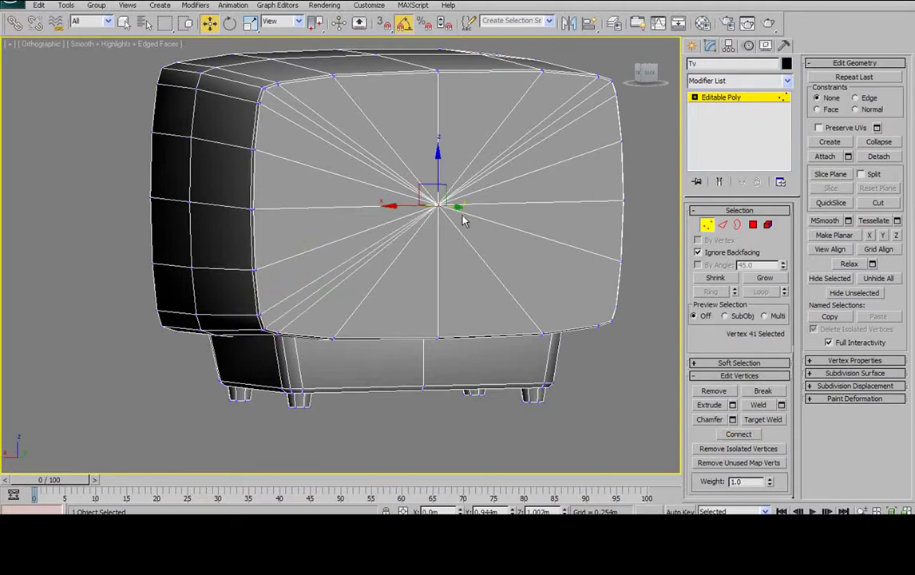
ctrl+click(597, 323)
ctrl+click(610, 314)
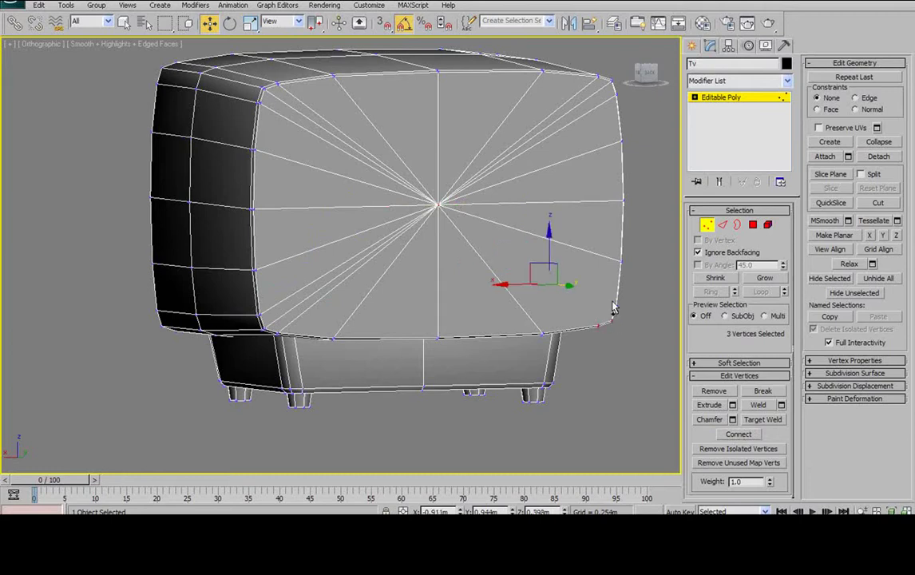
ctrl+click(614, 305)
click(730, 435)
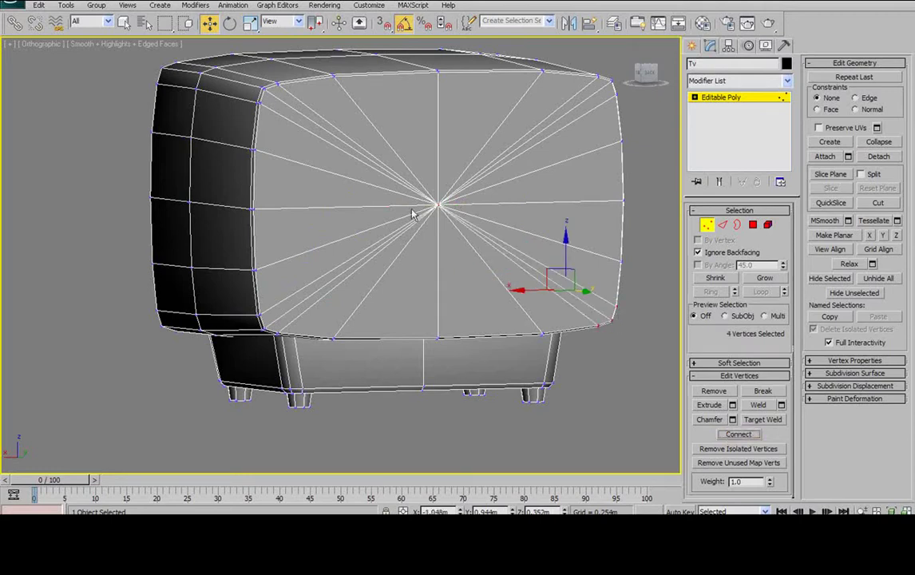
Examine the casing's back and sides from several angles in perspective, with and without edged faces
alt+middle_drag(493, 193, 462, 176)
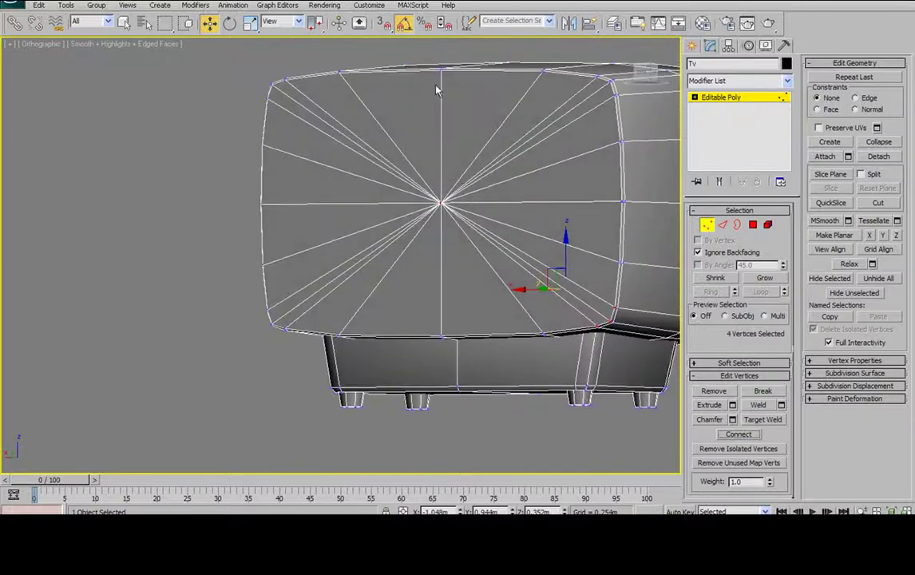
alt+middle_drag(541, 165, 415, 268)
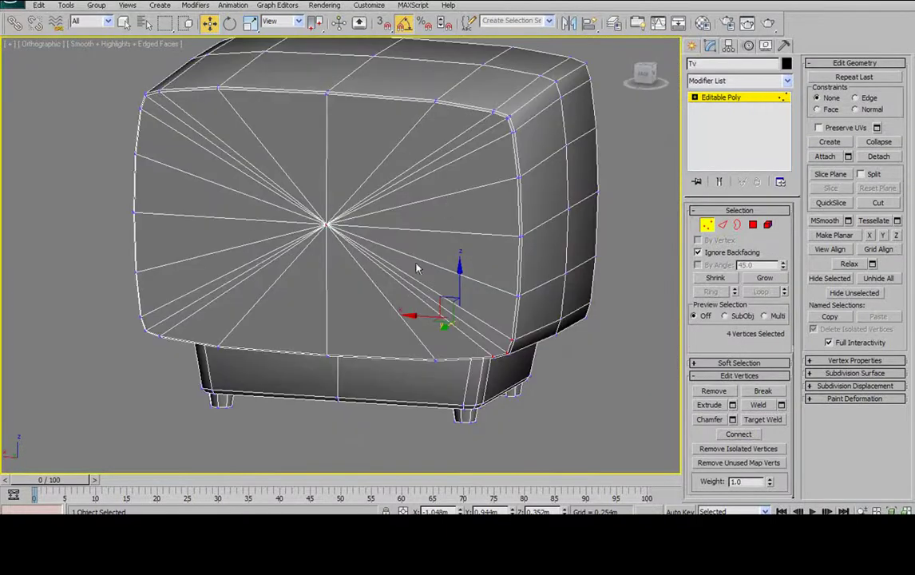
alt+middle_drag(315, 161, 610, 227)
scroll(611, 227, down, 4)
middle_drag(522, 187, 502, 180)
key(p)
alt+middle_drag(519, 246, 292, 274)
alt+middle_drag(257, 313, 297, 273)
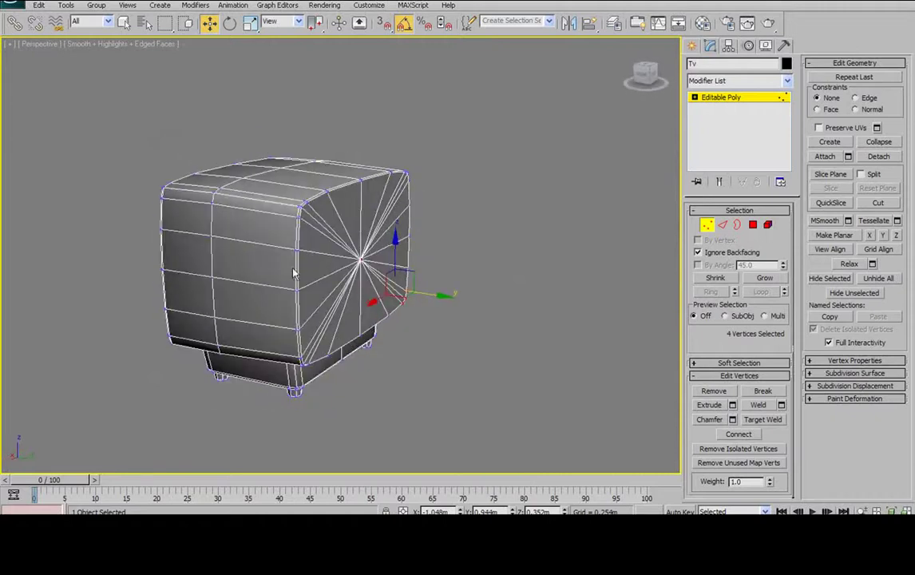
mouse_move(265, 197)
alt+middle_down()
mouse_move(218, 184)
mouse_move(296, 198)
mouse_move(278, 194)
alt+middle_up()
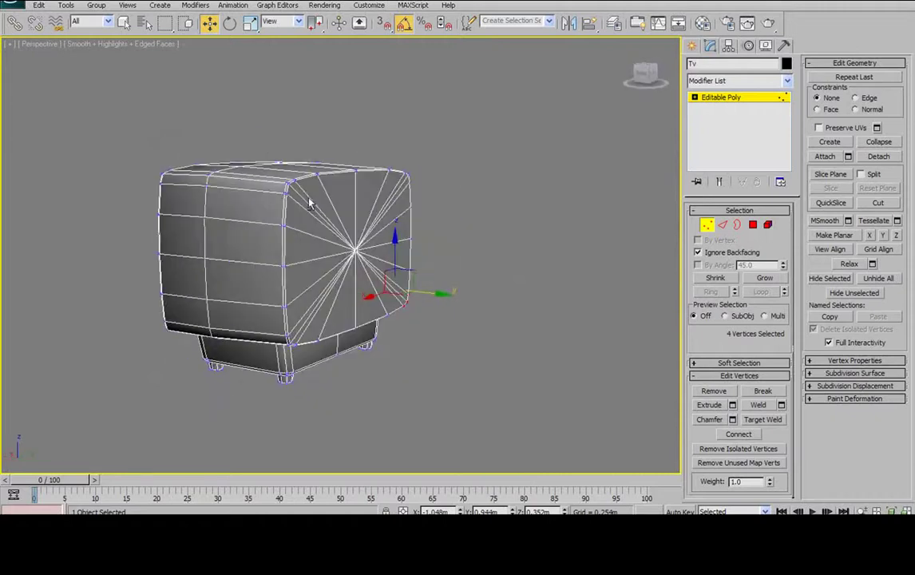
key(F4)
alt+middle_drag(328, 216, 380, 306)
key(F4)
alt+middle_drag(277, 262, 277, 338)
alt+middle_drag(313, 231, 364, 275)
scroll(370, 259, up, 4)
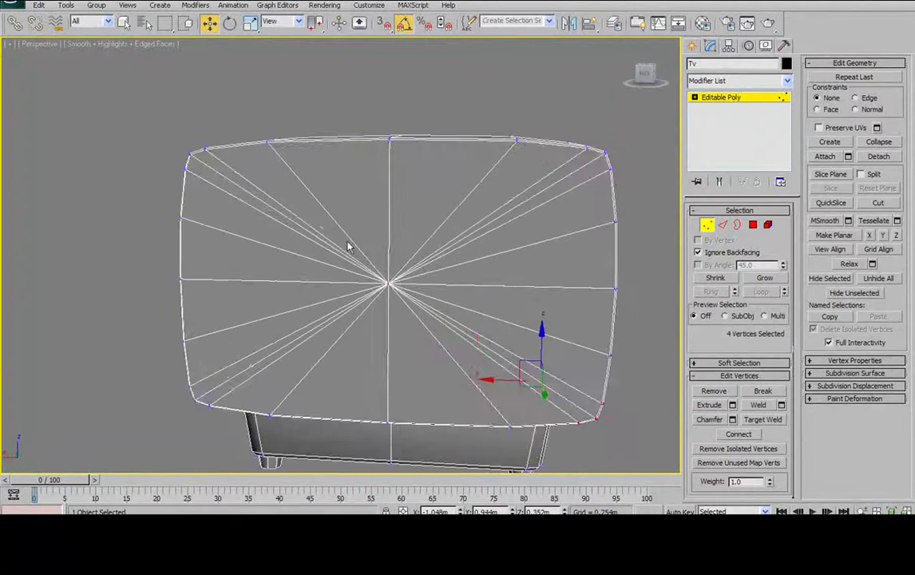
Create a box about 0.471 m long, 0.352 m wide and 0.395 m high over the upper-left area of the back view
key(b)
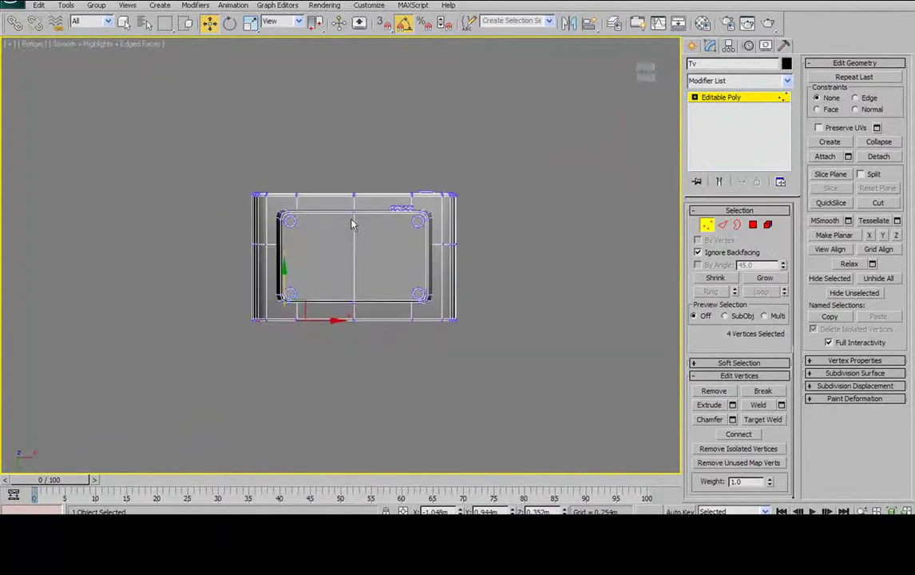
key(f)
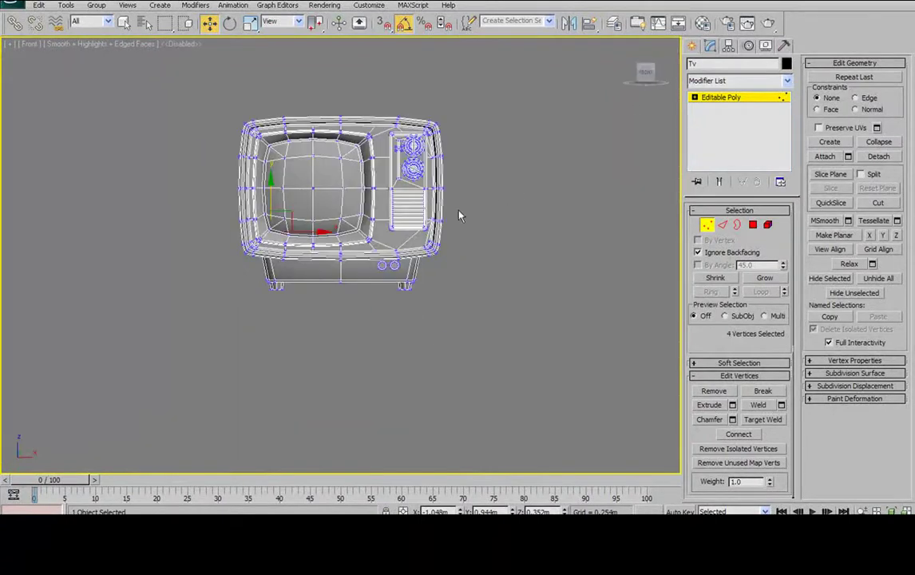
click(631, 73)
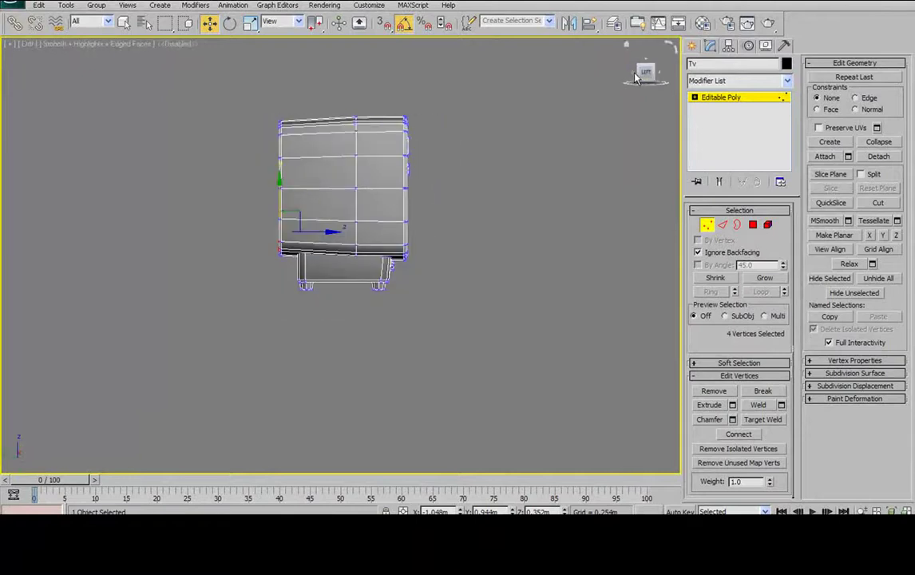
click(631, 73)
middle_drag(438, 184, 484, 226)
scroll(439, 212, up, 4)
middle_drag(440, 166, 431, 220)
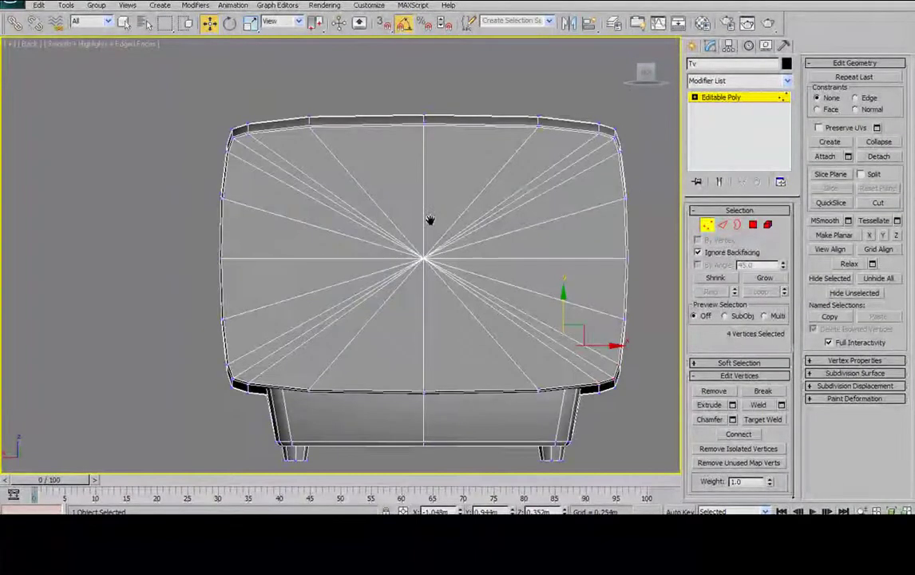
click(694, 46)
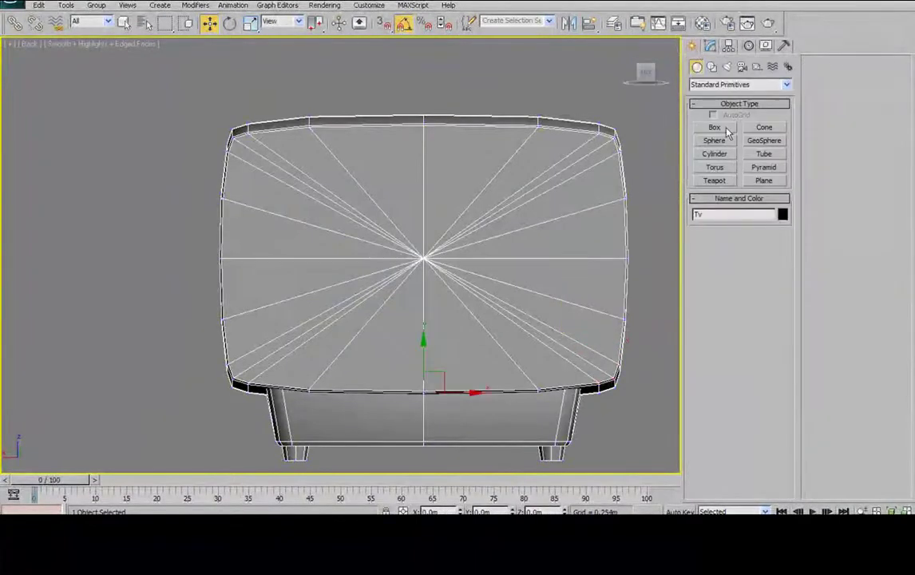
click(714, 127)
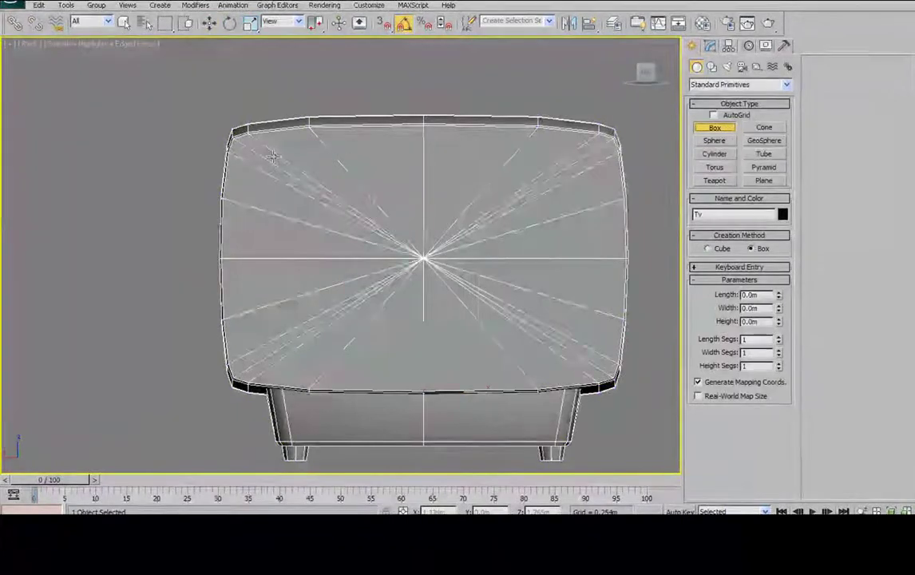
key(F3)
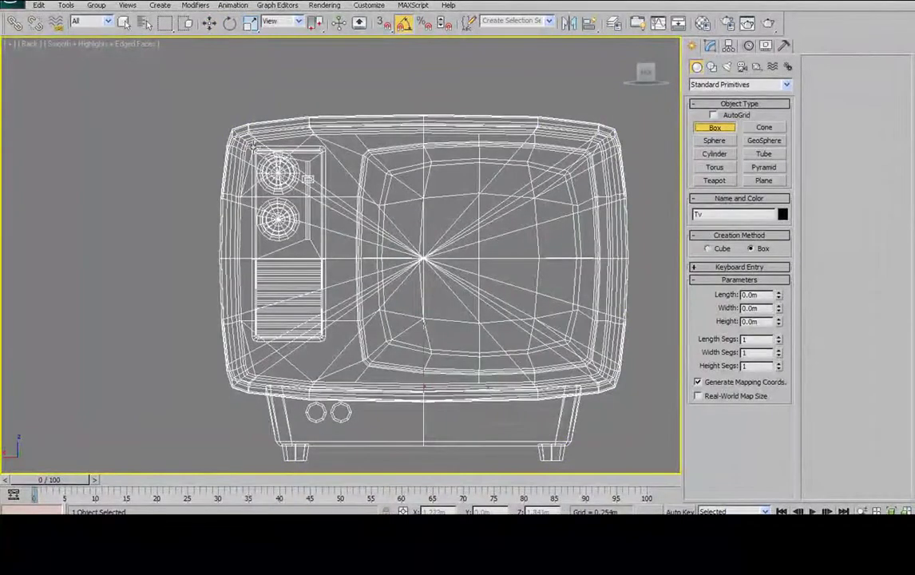
drag(255, 150, 326, 213)
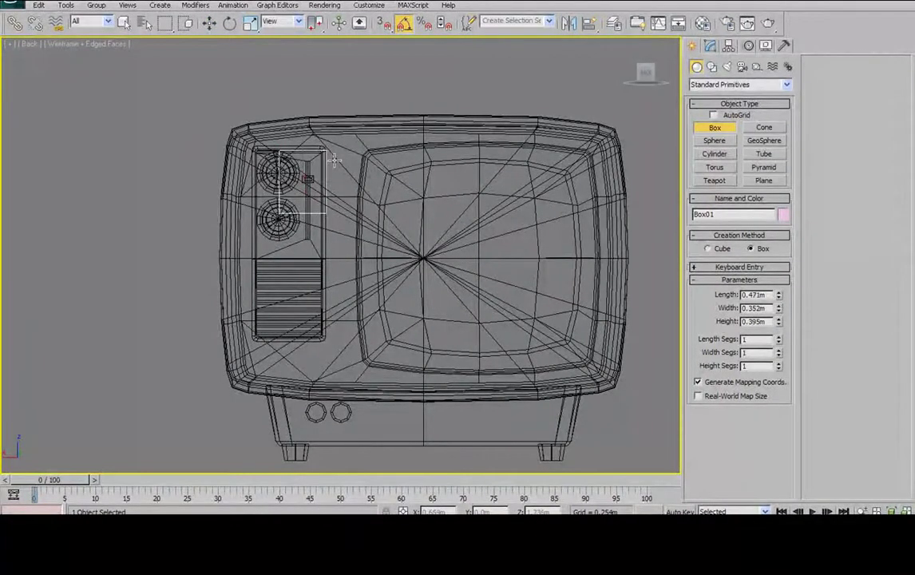
Move the box along Y so it protrudes from the casing's back face, and convert it to an editable poly
alt+middle_drag(463, 164, 406, 153)
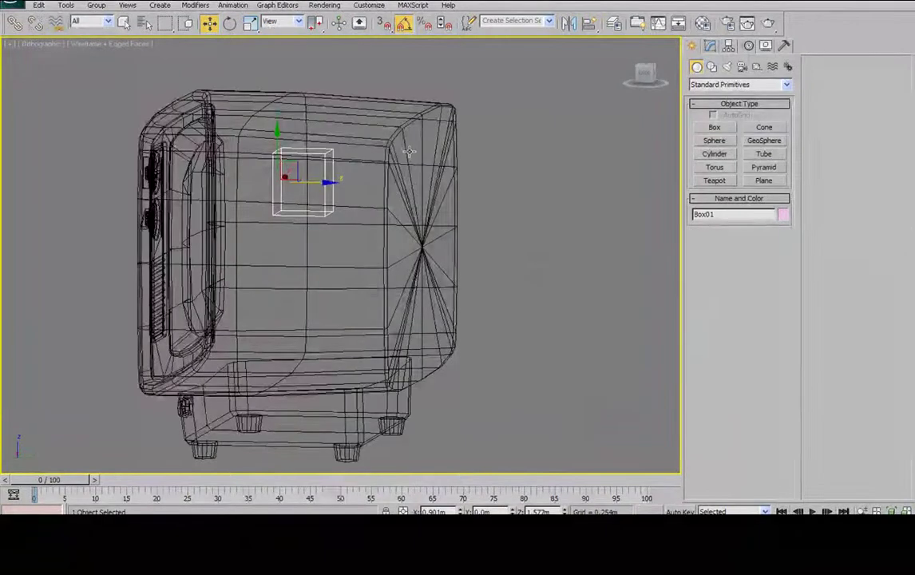
key(F3)
drag(324, 179, 450, 191)
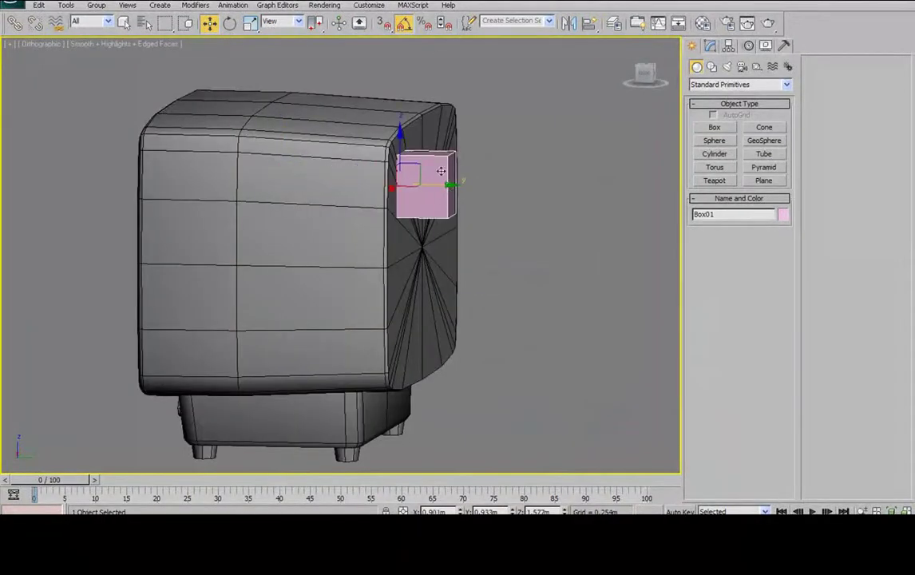
right_click(441, 172)
mouse_move(465, 284)
click(547, 296)
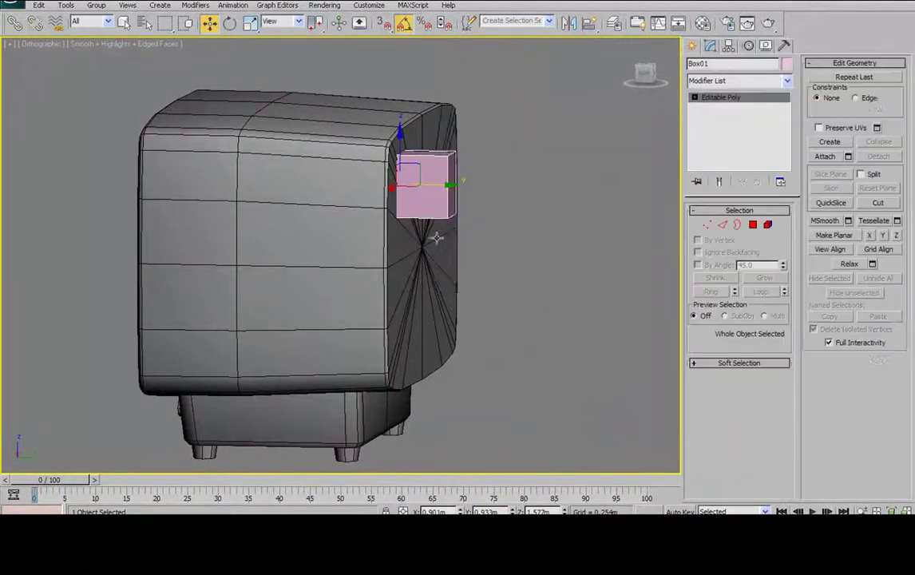
Delete the box polygon hidden inside the TV casing
alt+middle_drag(483, 276, 558, 233)
click(759, 225)
scroll(419, 225, up, 4)
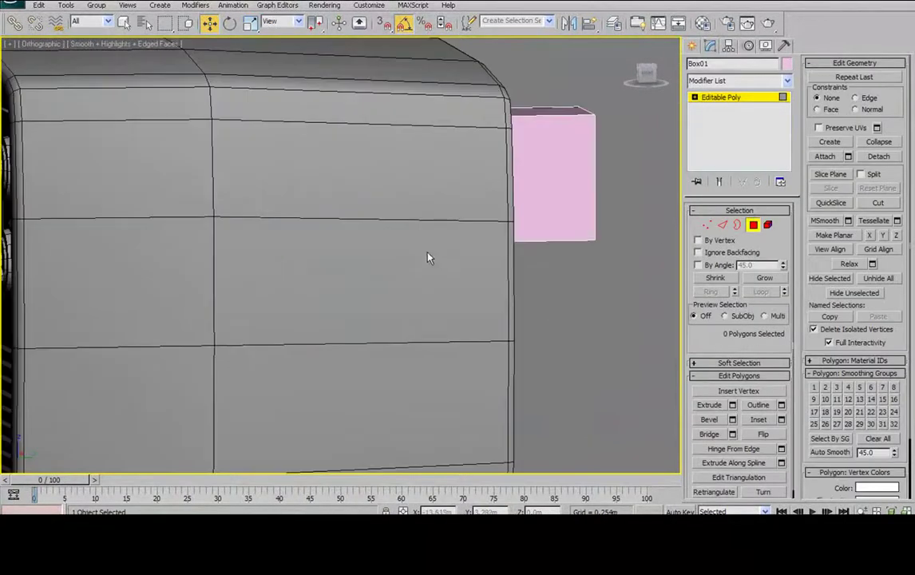
key(F3)
click(482, 184)
key(Delete)
Scale down the height of the box's rear-facing polygon
key(F3)
mouse_move(539, 172)
alt+middle_down()
mouse_move(469, 197)
mouse_move(464, 178)
mouse_move(539, 158)
mouse_move(488, 163)
alt+middle_up()
scroll(488, 164, down, 2)
scroll(488, 163, up, 1)
click(457, 205)
key(r)
drag(453, 156, 446, 180)
Raise the lower edge of the box's rear-facing polygon so the underside slopes up away from the casing
key(2)
click(453, 244)
key(w)
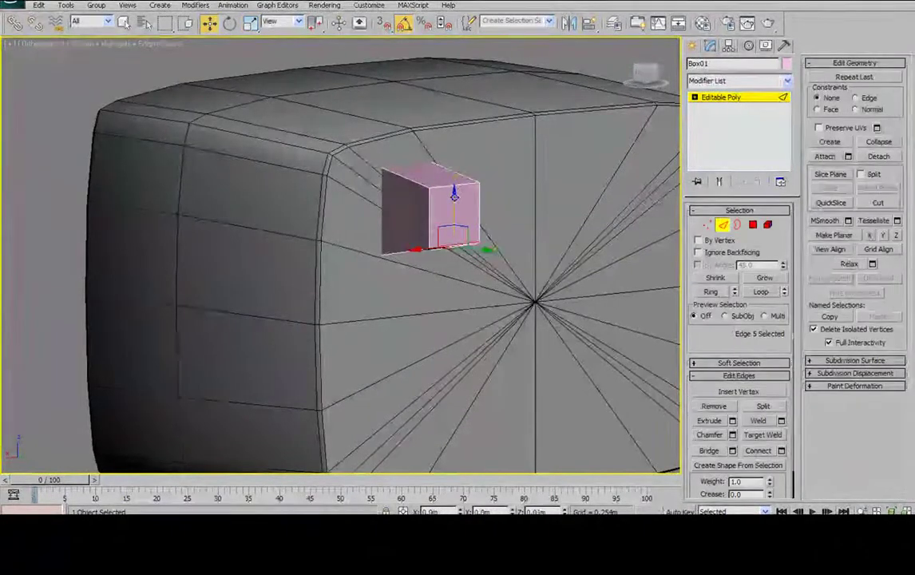
drag(453, 206, 454, 171)
alt+middle_drag(454, 169, 374, 162)
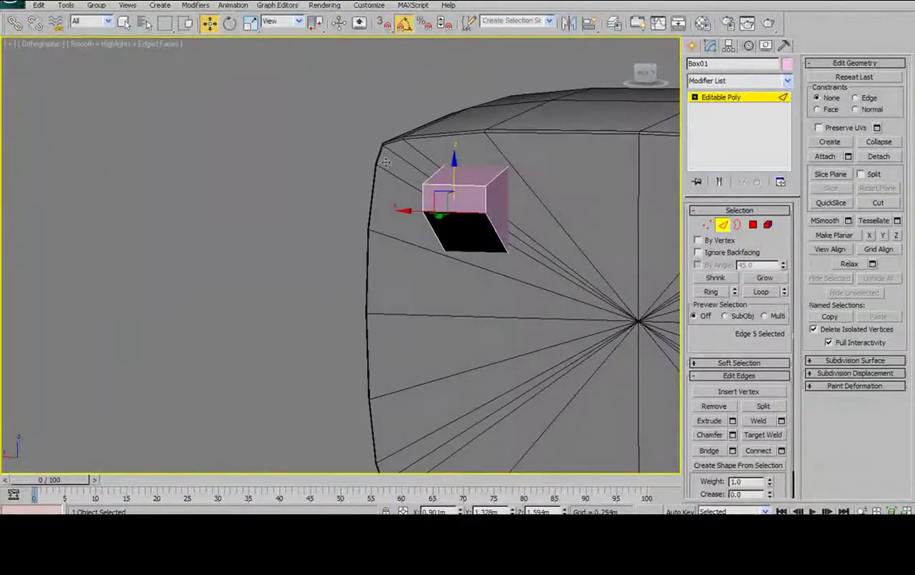
Move the box's top polygon slightly upward and push its rear-facing polygon closer to the casing
click(752, 224)
click(482, 172)
drag(464, 142, 465, 127)
alt+middle_drag(495, 160, 424, 164)
click(428, 193)
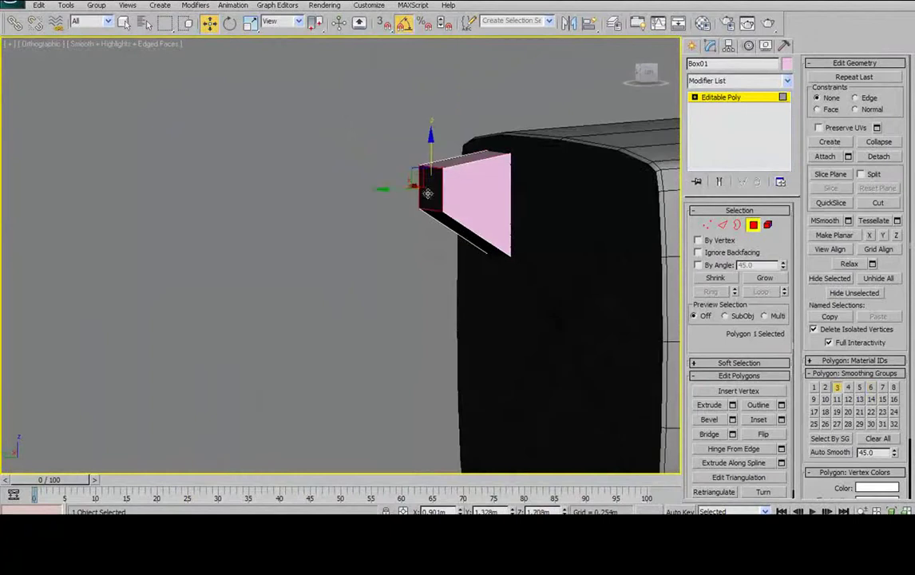
drag(390, 189, 430, 189)
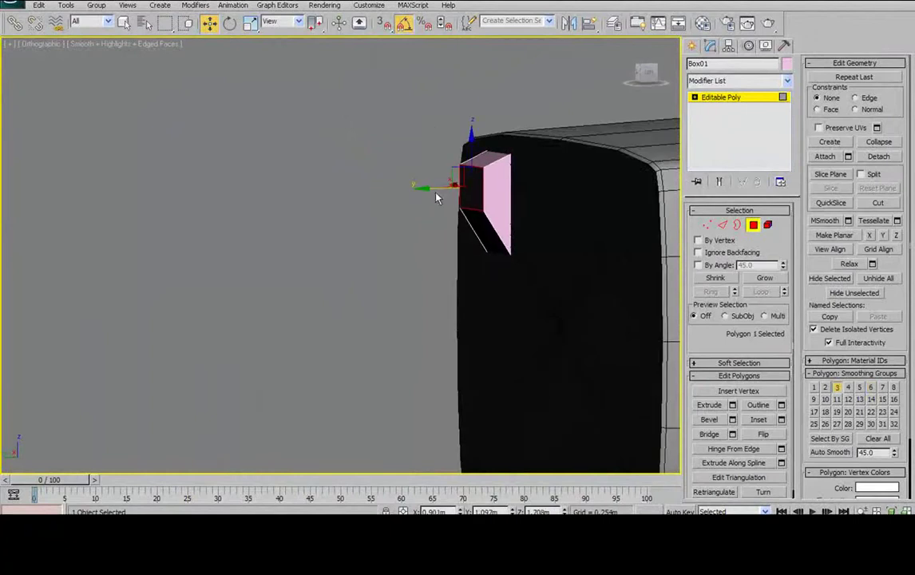
alt+middle_drag(430, 189, 520, 199)
Move the whole box lower and closer to the centre of the casing's back face
scroll(522, 197, down, 4)
scroll(458, 253, up, 3)
middle_drag(662, 236, 630, 258)
click(753, 224)
drag(399, 212, 409, 240)
scroll(408, 240, down, 5)
alt+middle_drag(409, 239, 371, 231)
drag(367, 232, 369, 234)
Shift the box slightly further toward the centre of the back face and scale it uniformly to 126%
right_click(254, 28)
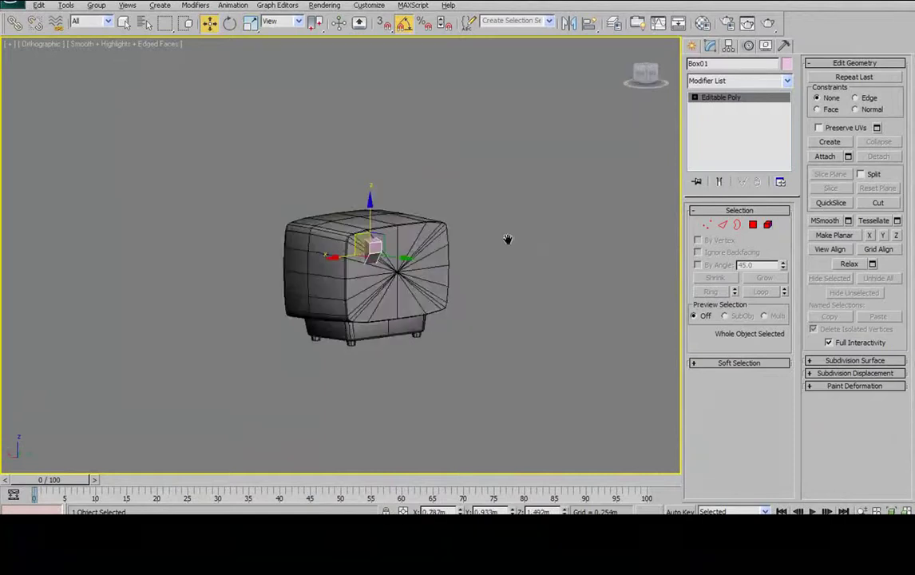
alt+middle_drag(508, 238, 451, 239)
drag(366, 231, 369, 233)
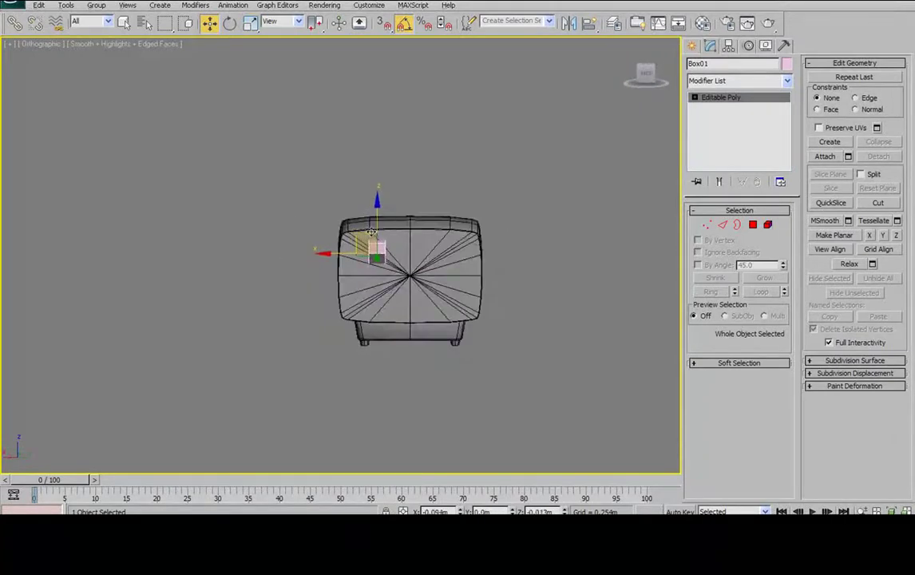
right_click(250, 24)
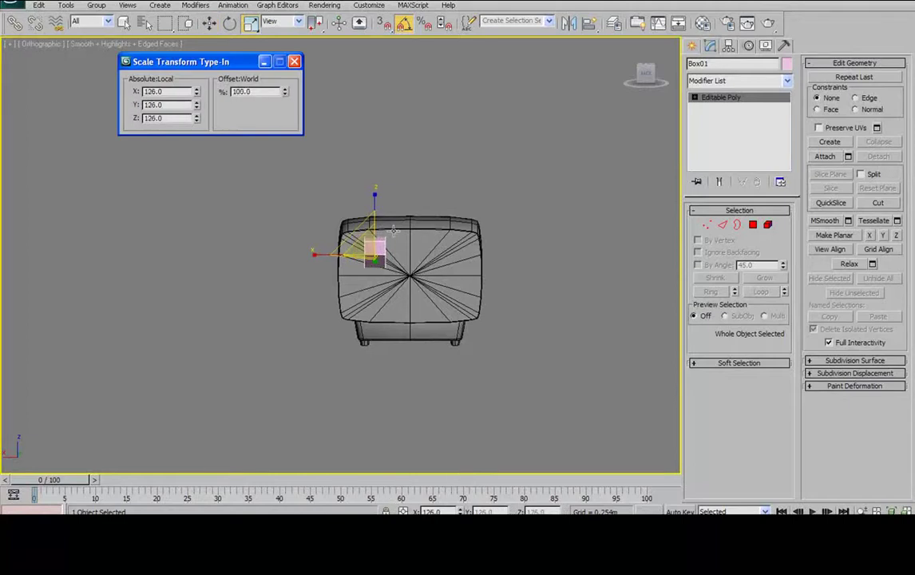
click(295, 62)
Chamfer the box's eight exposed top, rear and sloping edges by 0.025 m with 2 segments
scroll(391, 319, up, 6)
middle_drag(394, 325, 286, 340)
alt+middle_drag(285, 339, 431, 348)
click(724, 225)
click(387, 184)
ctrl+click(455, 172)
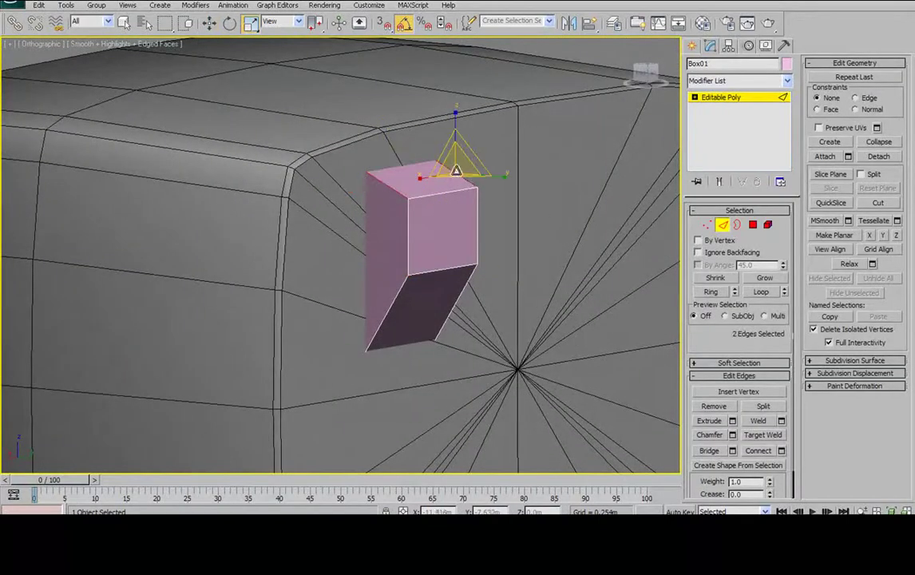
ctrl+click(415, 200)
ctrl+click(406, 225)
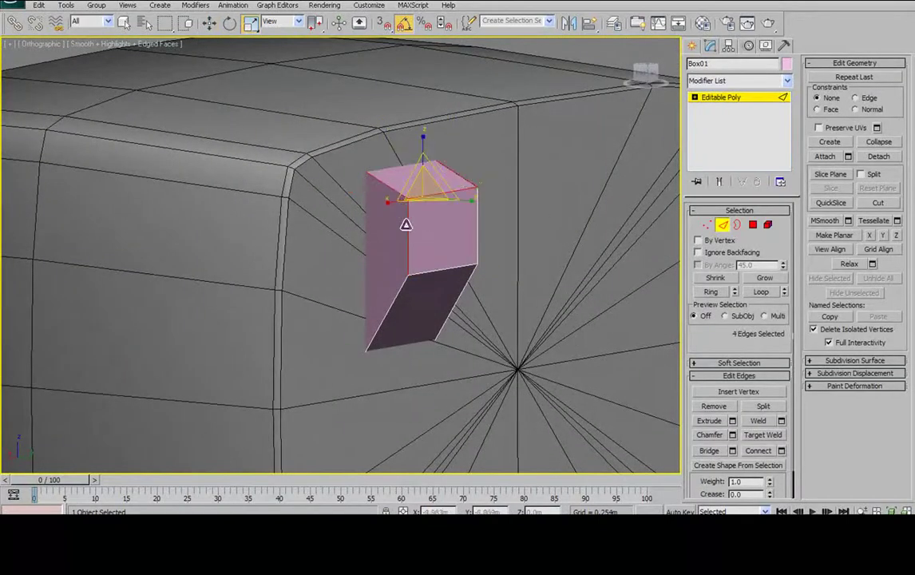
ctrl+click(406, 279)
ctrl+click(451, 269)
ctrl+click(477, 240)
ctrl+click(466, 286)
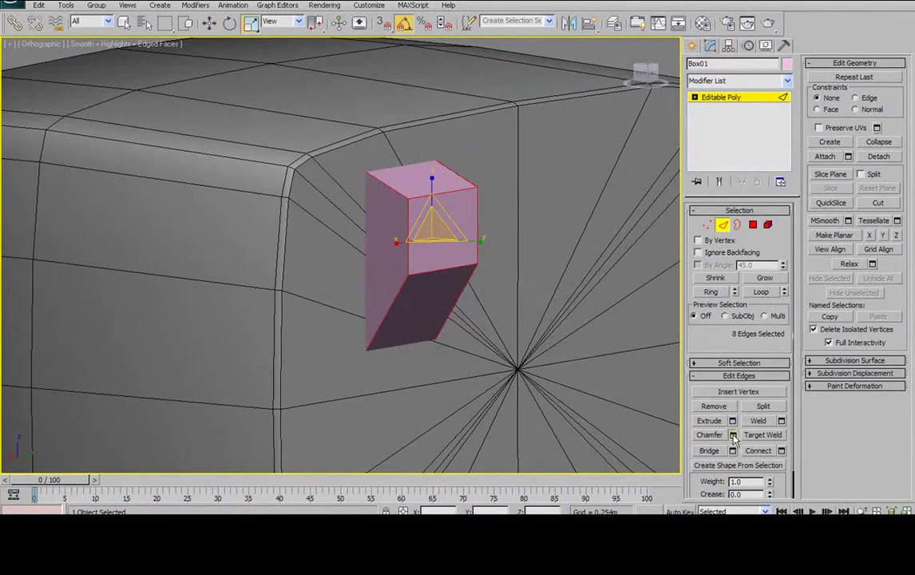
click(732, 435)
alt+middle_drag(511, 264, 403, 217)
click(522, 295)
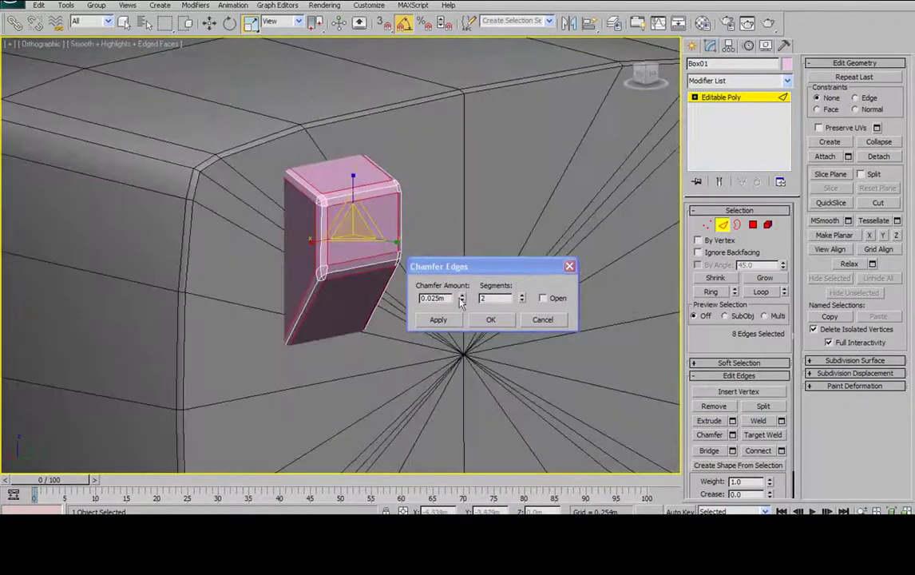
click(490, 320)
Replace the smoothing groups of the whole box element with group 1 and check the shading without edged faces
alt+middle_drag(516, 271, 699, 254)
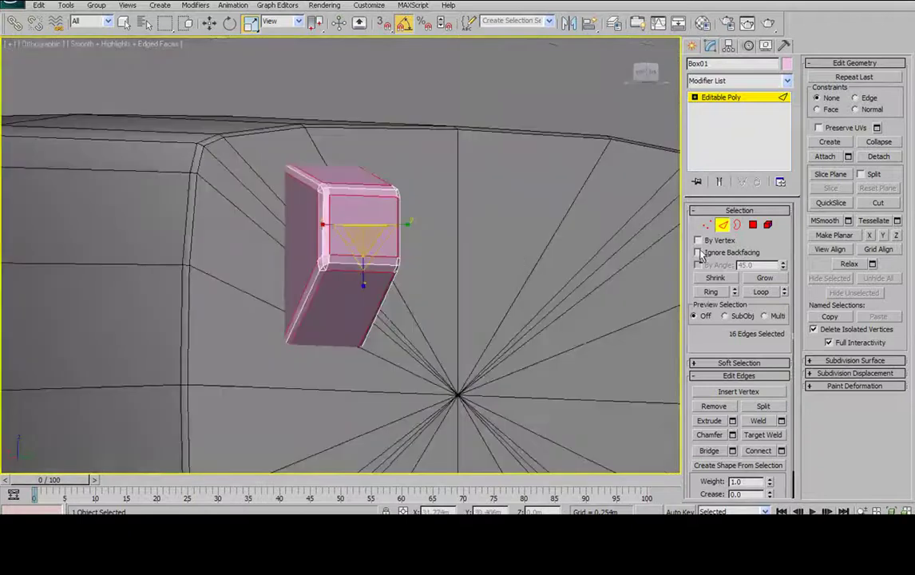
click(767, 226)
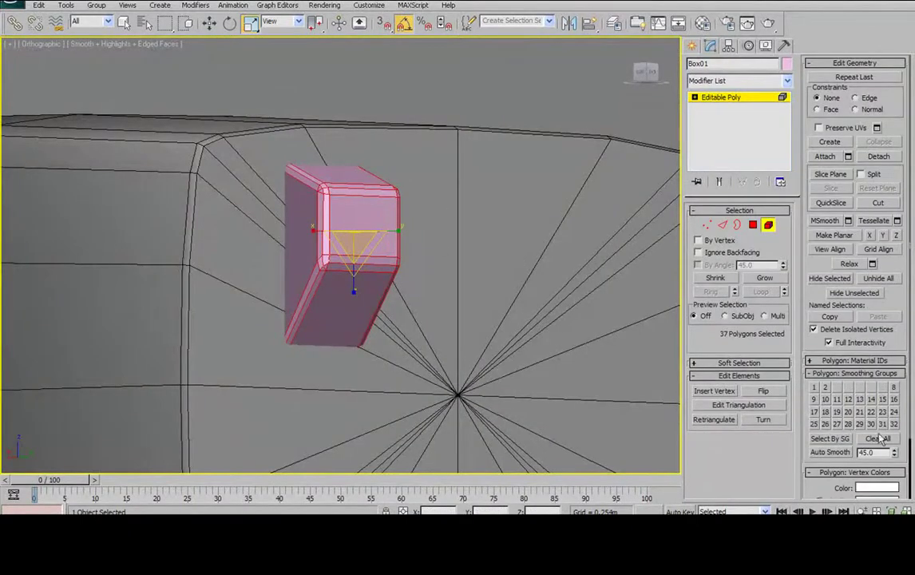
click(813, 387)
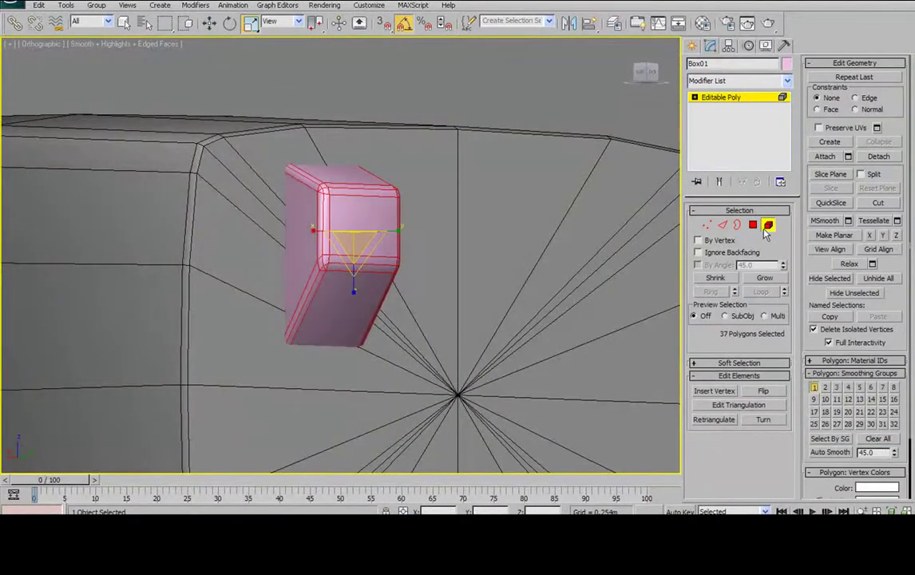
click(768, 225)
alt+middle_drag(511, 211, 443, 198)
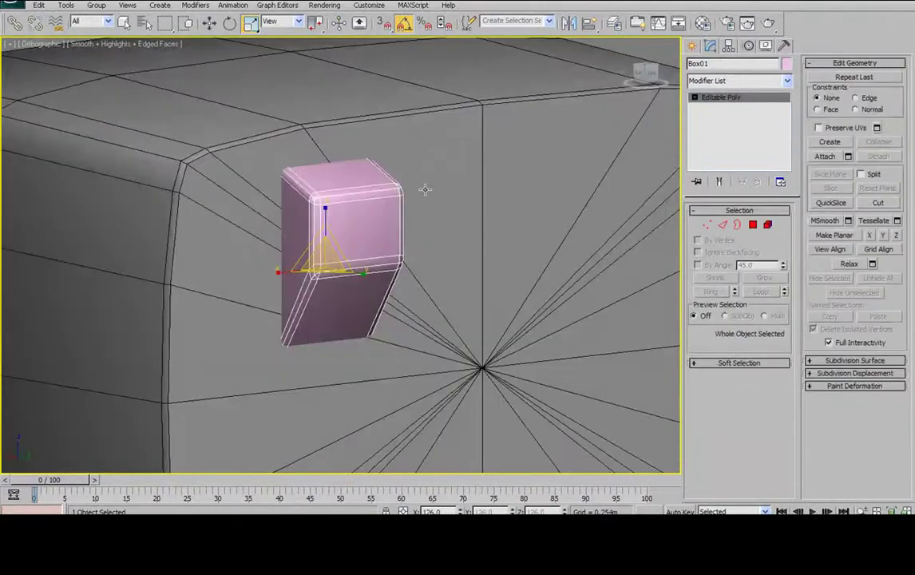
key(F4)
alt+middle_drag(339, 243, 364, 270)
scroll(367, 256, down, 5)
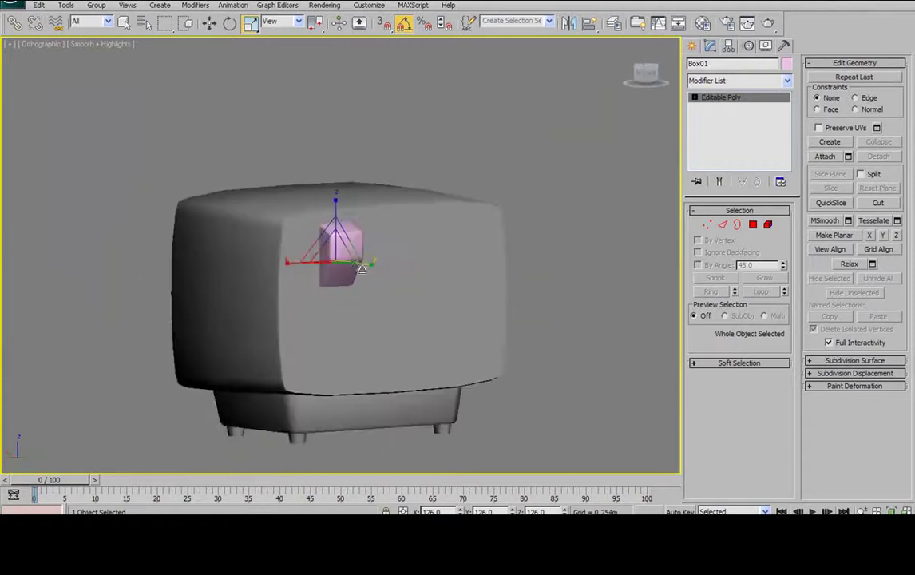
Attach the chamfered box to the Tv object
click(408, 249)
key(F4)
click(825, 156)
click(329, 230)
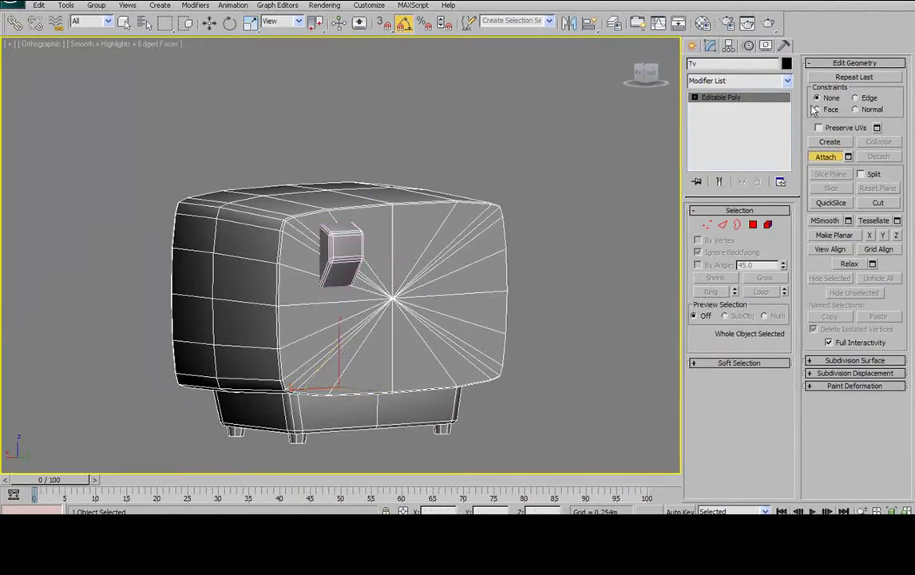
key(w)
Create an eight-sided cylinder with a radius of about 0.029 m on the attached back box in the top view
alt+middle_drag(383, 199, 530, 182)
middle_drag(302, 184, 268, 156)
key(f)
middle_drag(359, 204, 325, 282)
scroll(349, 257, up, 2)
key(t)
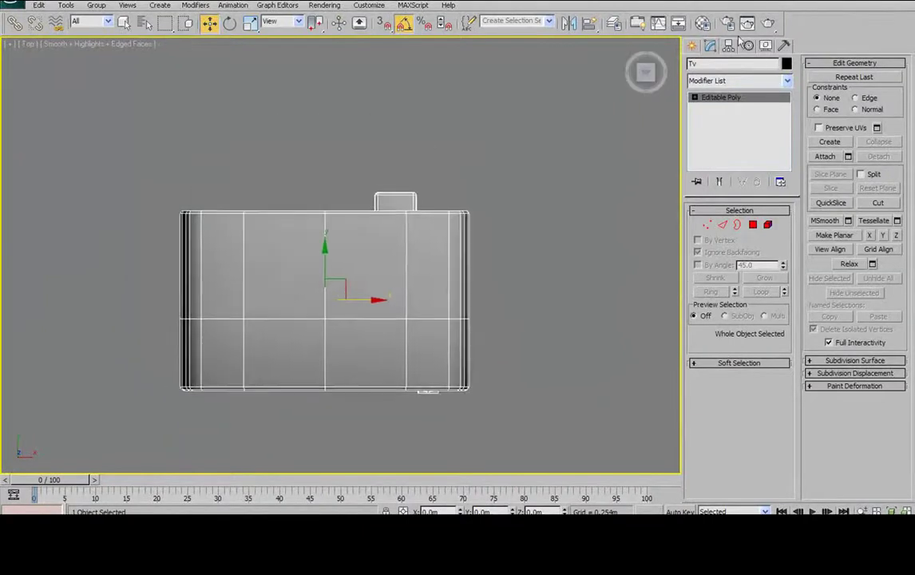
click(693, 47)
click(716, 154)
middle_drag(458, 171, 458, 201)
scroll(479, 211, up, 5)
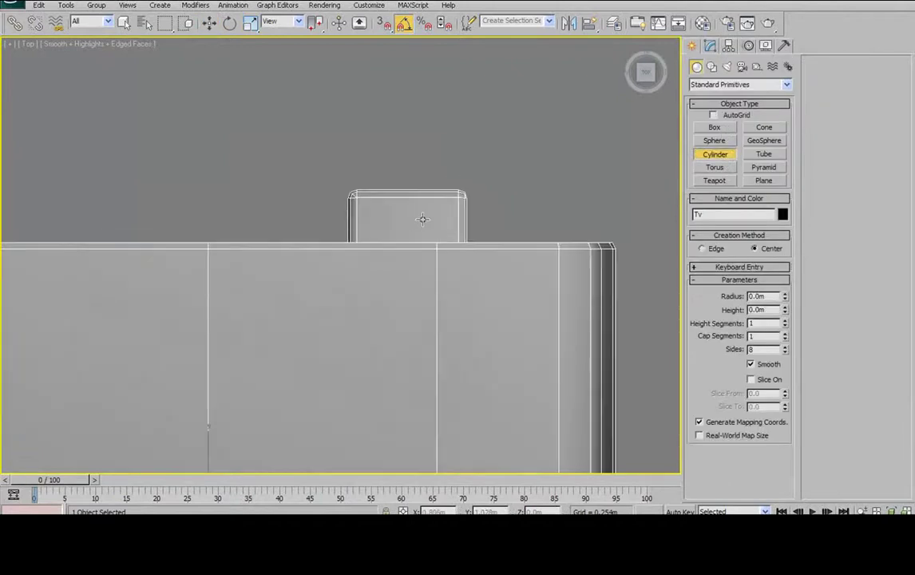
key(F3)
drag(435, 220, 443, 209)
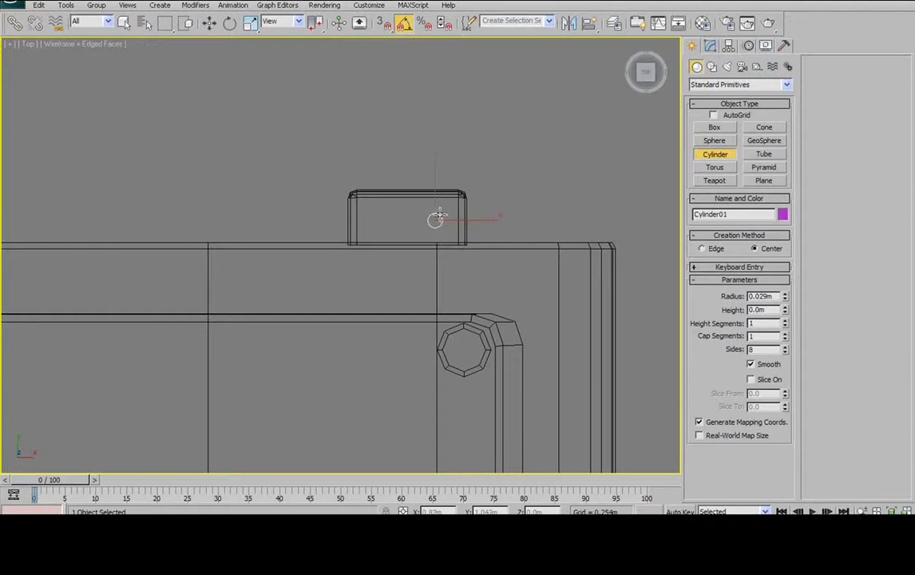
click(209, 22)
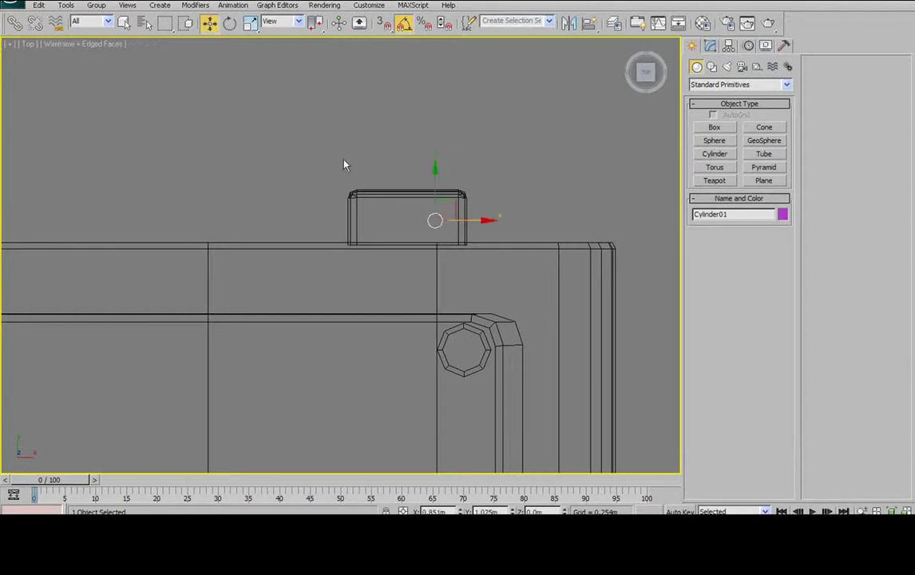
Raise the cylinder about 1.809 m in the front view so it rises from the back box above the casing
middle_drag(343, 164, 317, 206)
key(f)
scroll(316, 181, down, 4)
middle_drag(426, 180, 390, 335)
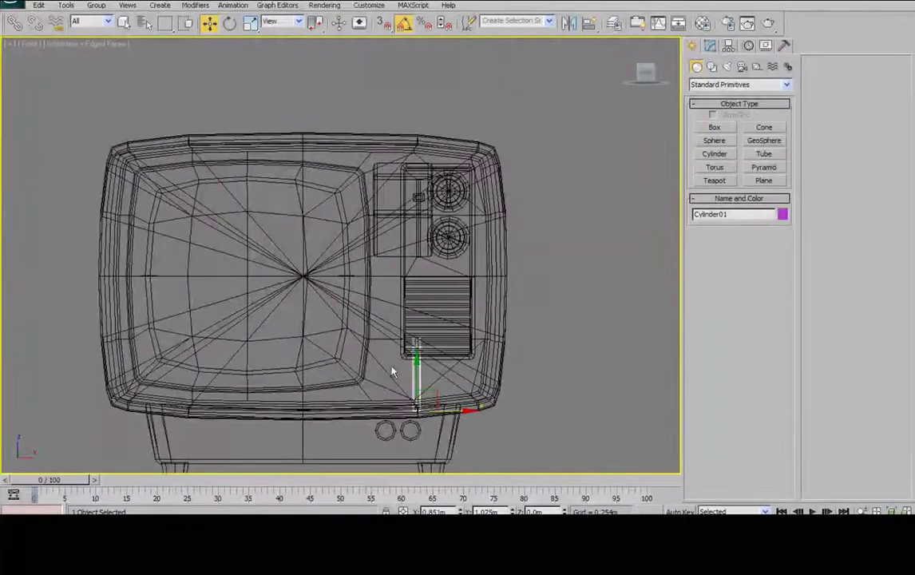
drag(416, 359, 469, 118)
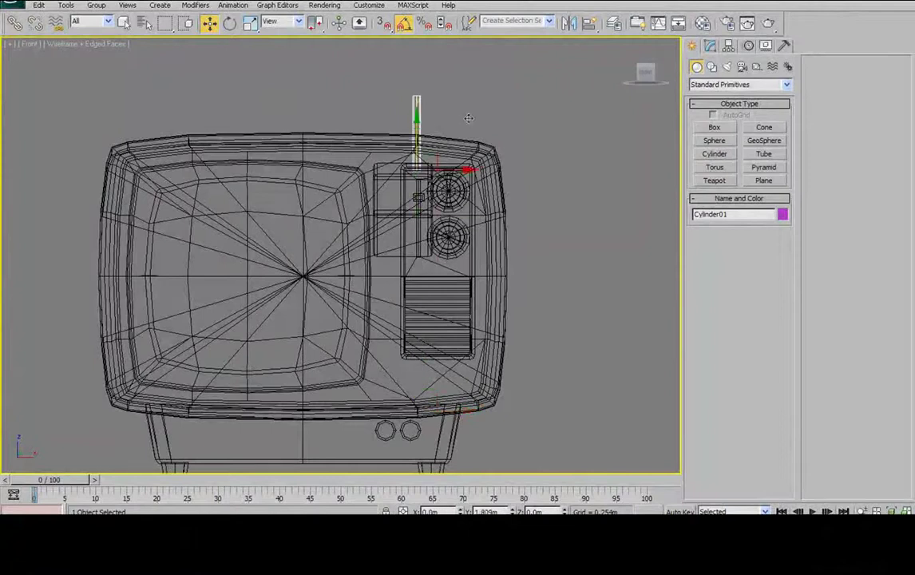
Convert the thin cylinder to an editable poly
scroll(459, 136, down, 5)
scroll(449, 169, up, 5)
middle_drag(453, 351, 437, 242)
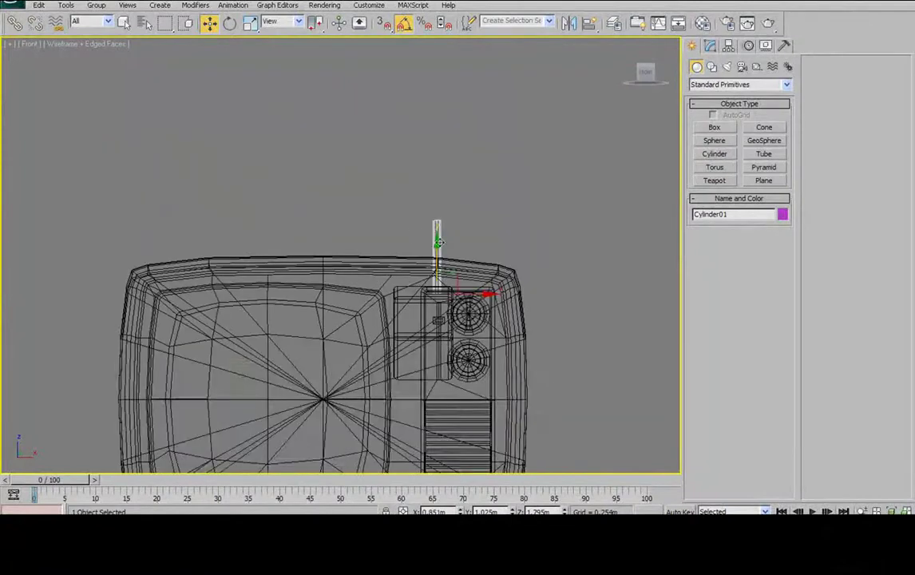
right_click(442, 245)
mouse_move(474, 356)
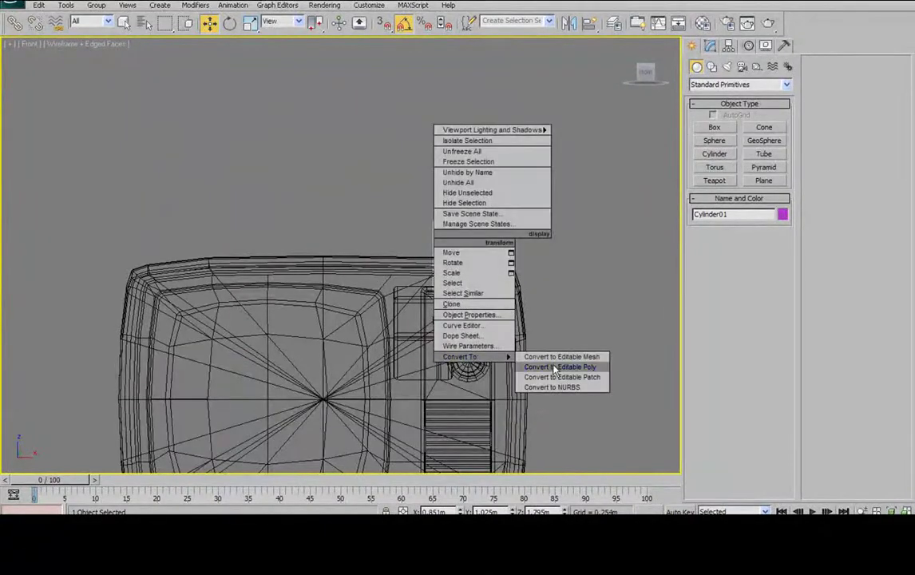
click(550, 365)
Select the cylinder's bottom cap polygon where it meets the back box
click(708, 228)
alt+middle_drag(474, 306, 559, 184)
click(753, 226)
scroll(414, 275, up, 5)
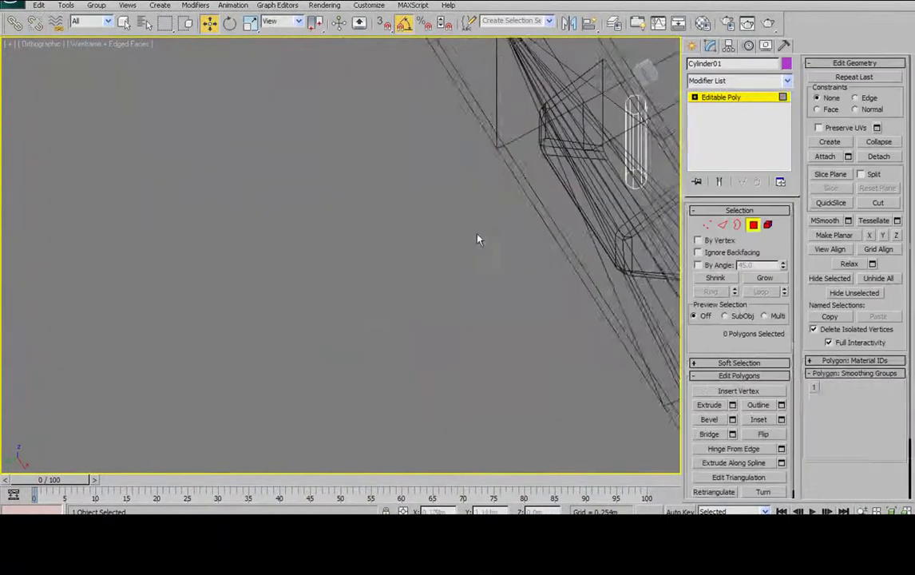
middle_drag(622, 180, 491, 216)
click(501, 215)
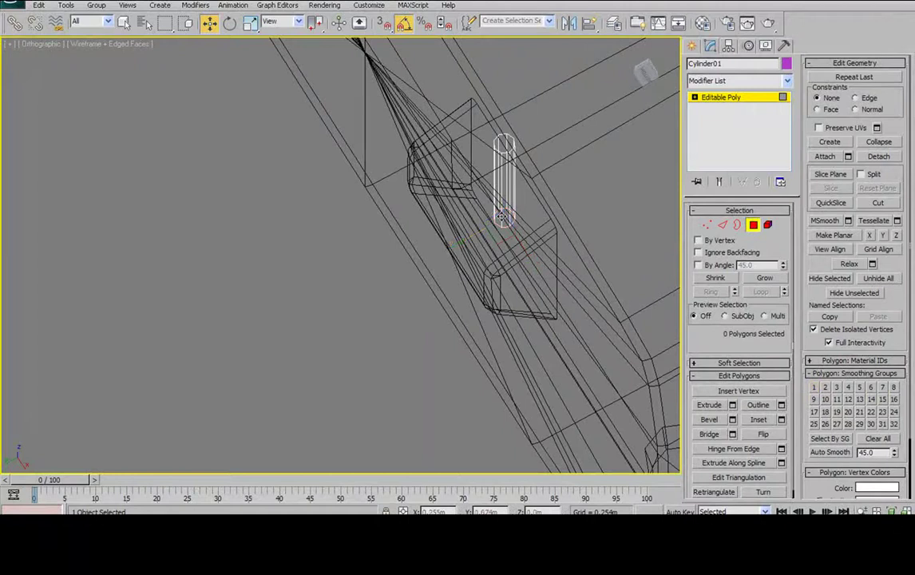
Raise the cylinder's top cap polygon to a height of about 4.073 m in the front view, forming a long antenna
mouse_move(310, 270)
alt+middle_down()
mouse_move(418, 301)
mouse_move(457, 263)
mouse_move(392, 190)
alt+middle_up()
key(F3)
mouse_move(457, 197)
middle_down()
mouse_move(429, 280)
mouse_move(417, 237)
middle_up()
click(423, 122)
scroll(391, 281, down, 5)
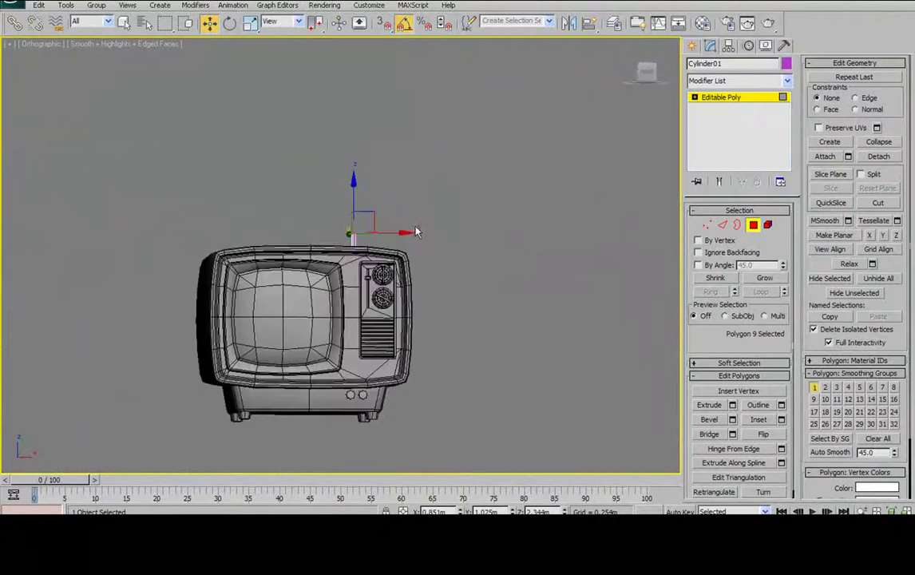
key(f)
middle_drag(418, 180, 396, 260)
scroll(419, 177, up, 4)
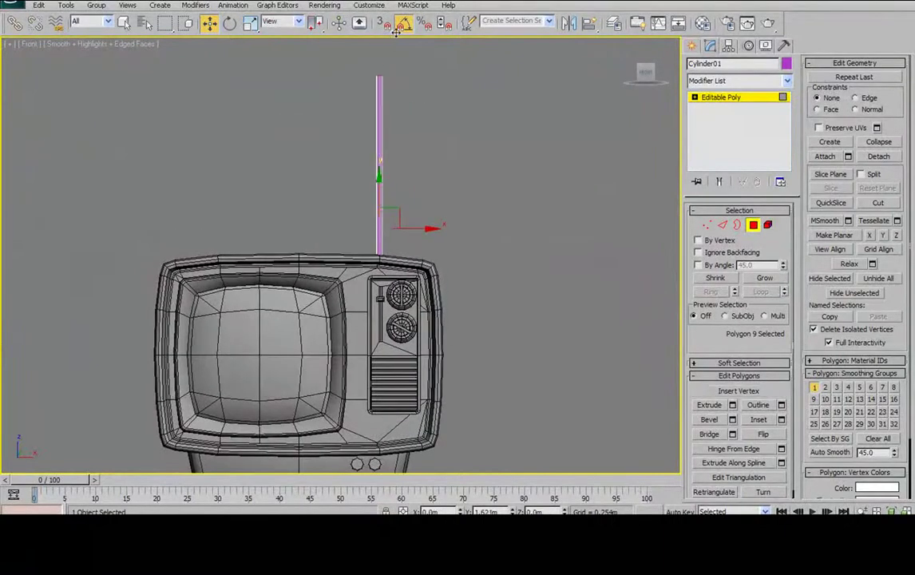
middle_drag(421, 100, 416, 129)
scroll(409, 137, down, 3)
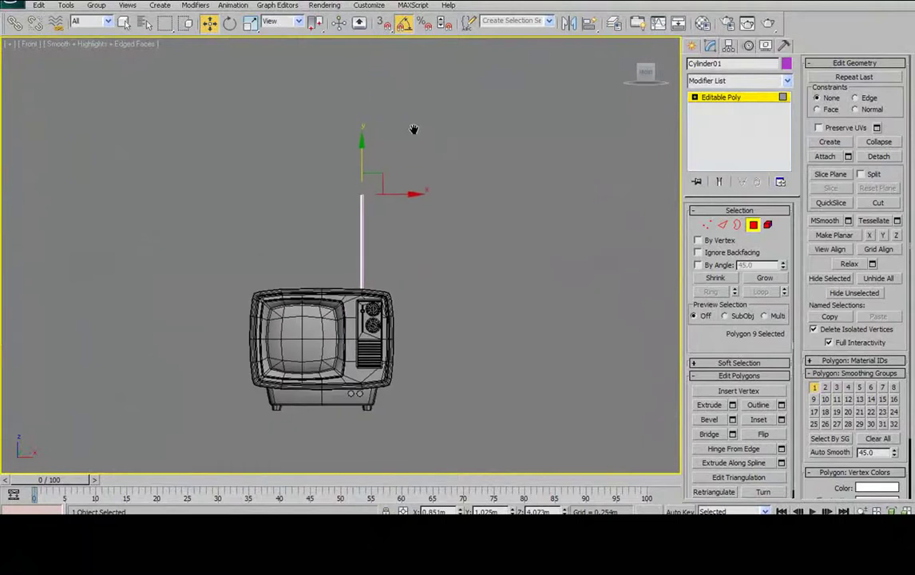
Scale down the top cap polygon with the Scale Transform Type-In so the antenna tapers towards its tip
right_click(250, 23)
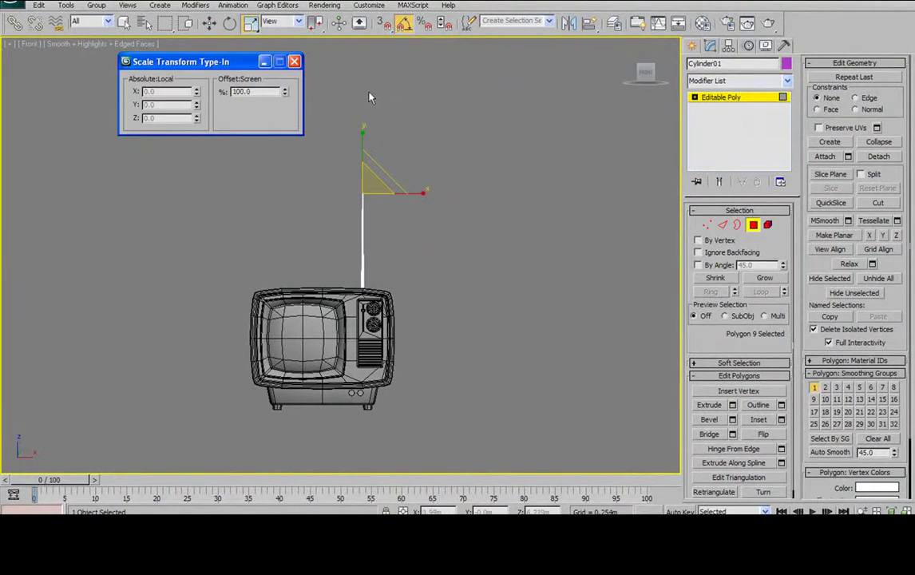
scroll(366, 95, up, 4)
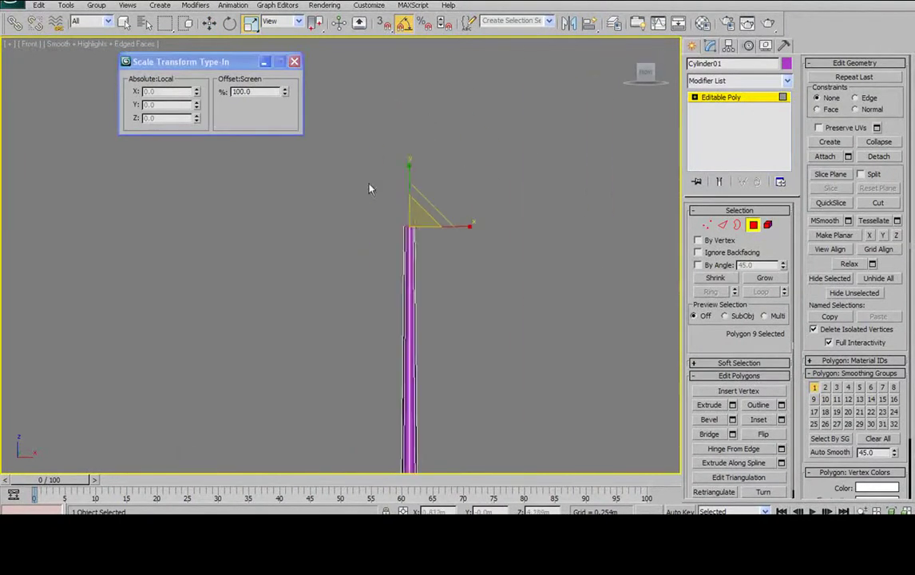
scroll(366, 193, up, 5)
drag(286, 93, 300, 341)
middle_drag(458, 151, 423, 214)
scroll(461, 206, down, 8)
middle_drag(456, 248, 452, 47)
scroll(473, 242, down, 6)
middle_drag(471, 199, 468, 252)
scroll(458, 240, up, 5)
key(F3)
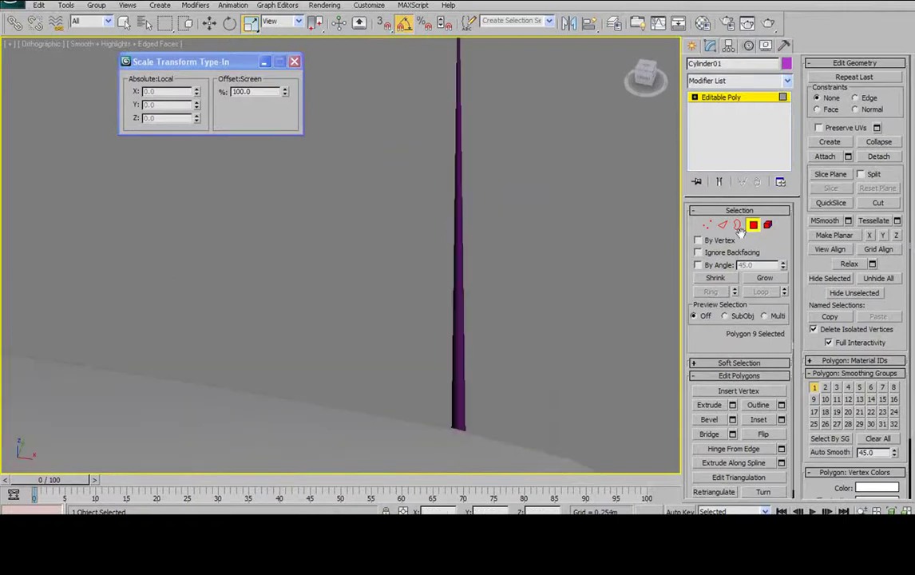
Remove four alternate lengthwise edges around the antenna to reduce its number of sides
click(754, 226)
middle_drag(514, 288, 359, 219)
scroll(358, 219, up, 4)
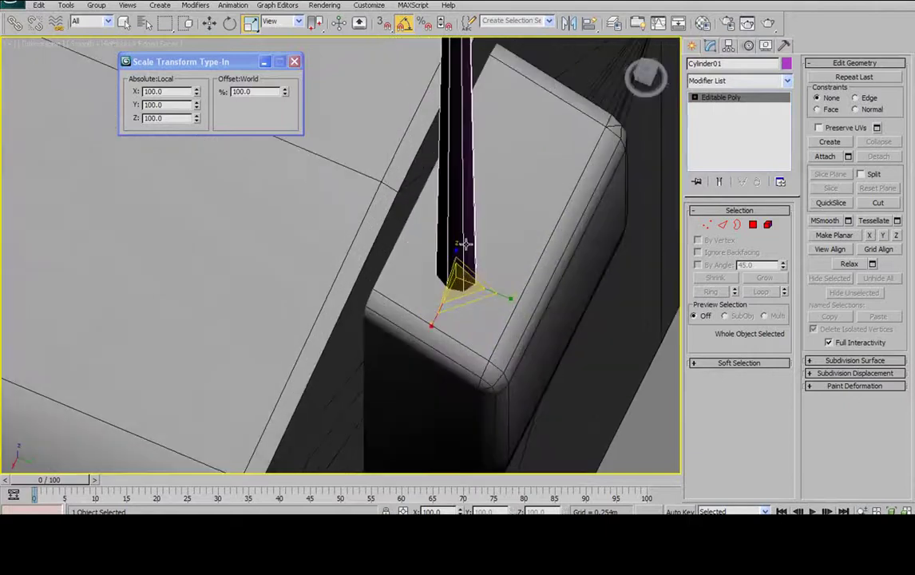
click(724, 226)
alt+middle_drag(372, 258, 431, 232)
alt+middle_drag(451, 170, 355, 189)
alt+middle_drag(417, 185, 460, 170)
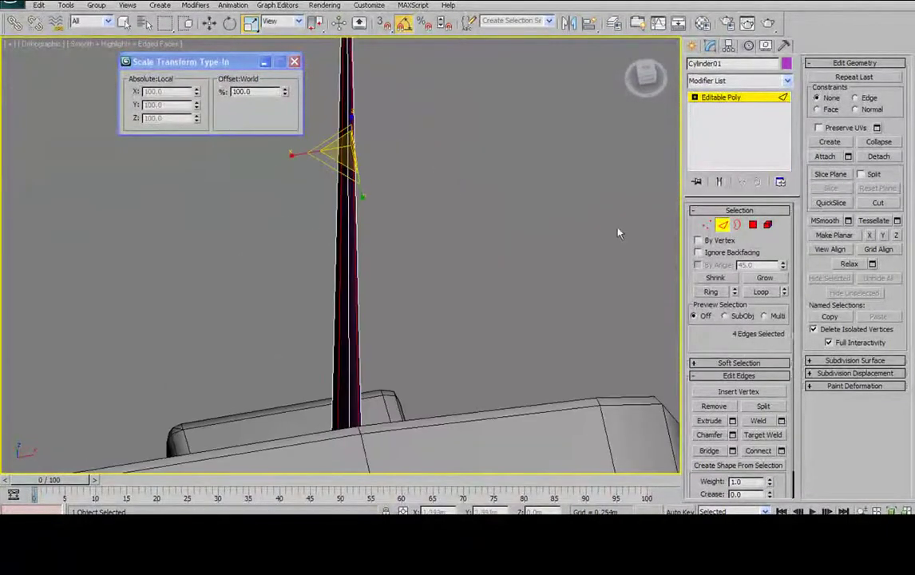
click(728, 409)
alt+middle_drag(392, 273, 673, 218)
Clean up the leftover vertices of the removed antenna edges and leave vertex editing
click(708, 225)
drag(302, 190, 431, 298)
alt+middle_drag(431, 298, 676, 220)
scroll(445, 134, down, 4)
scroll(414, 200, up, 3)
click(712, 226)
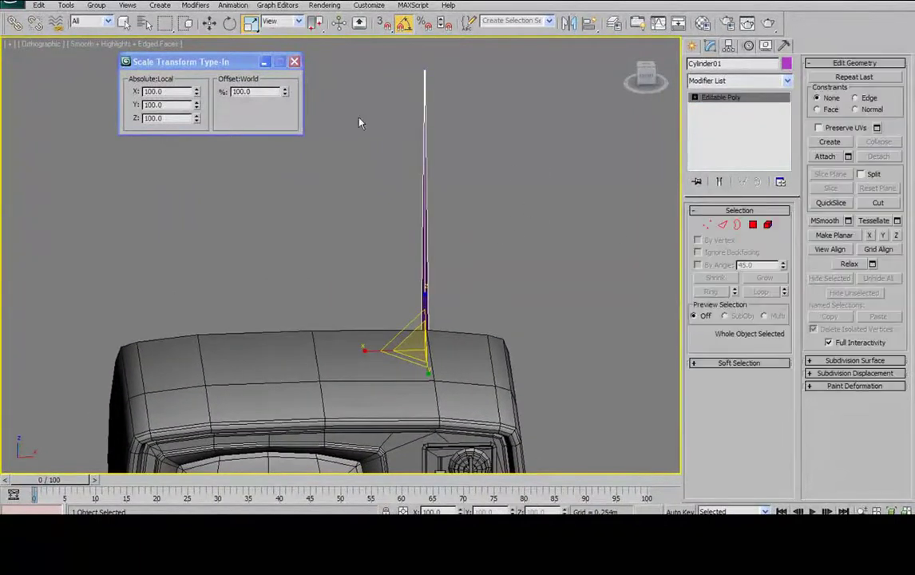
Clone the antenna as a single copy beside the original at X 0.776 m in the front view
click(210, 23)
key(f)
middle_drag(457, 261, 463, 270)
middle_drag(511, 249, 505, 312)
scroll(505, 312, up, 3)
shift+drag(511, 348, 505, 347)
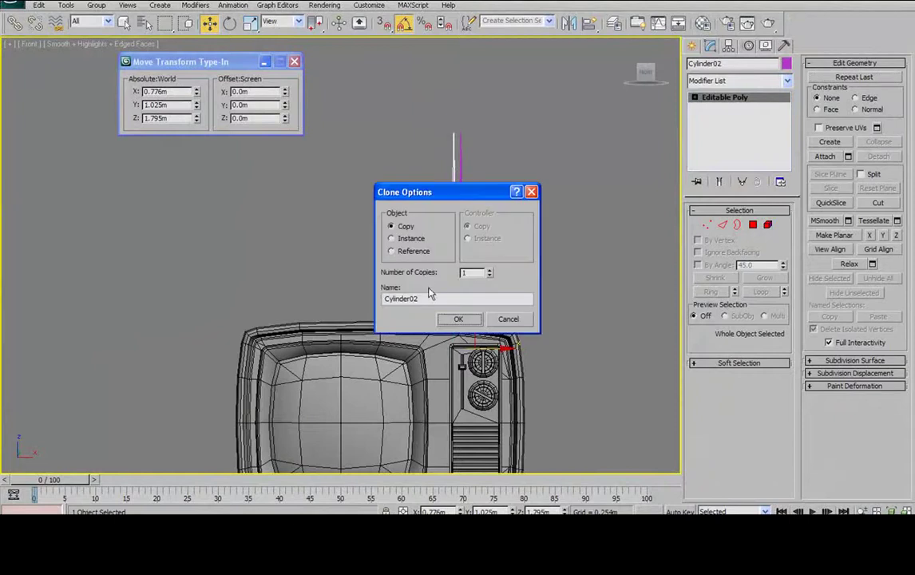
click(455, 320)
Tilt the copied antenna to -20 degrees about Y, comparing it with the reference photo in Windows Picture and Fax Viewer
key(e)
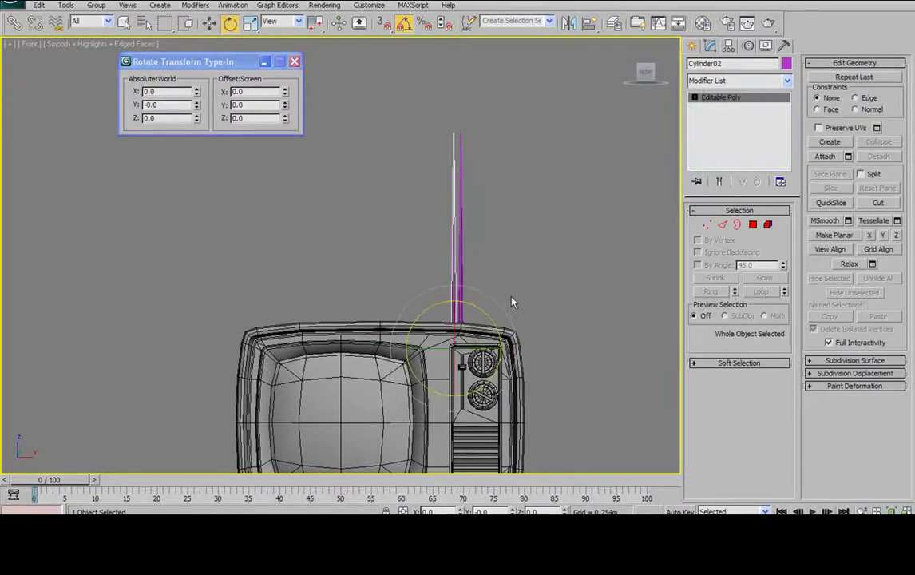
scroll(503, 280, down, 3)
mouse_move(453, 258)
mouse_down()
mouse_move(407, 335)
mouse_move(372, 429)
mouse_up()
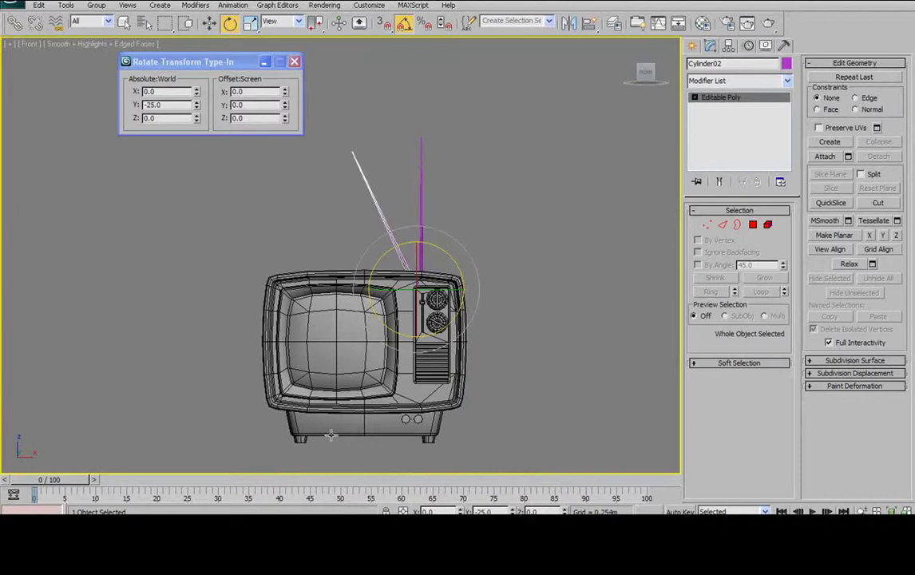
key(alt+Tab)
middle_drag(229, 269, 131, 340)
click(459, 90)
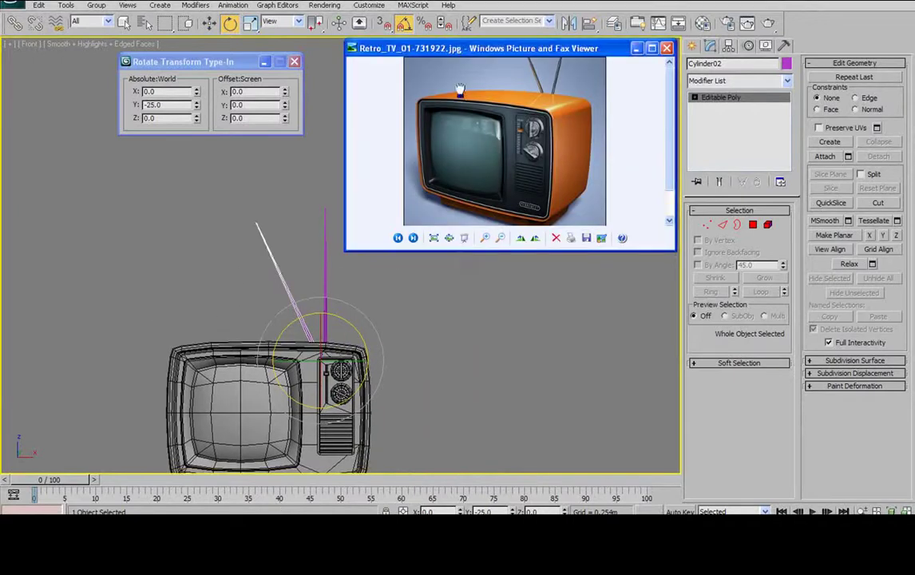
scroll(464, 94, down, 1)
middle_drag(289, 219, 218, 255)
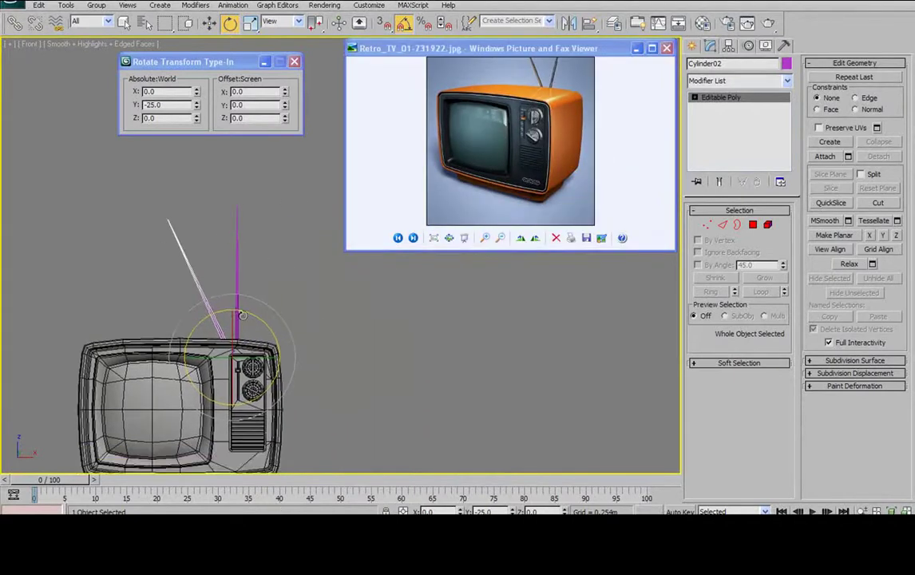
drag(247, 315, 250, 314)
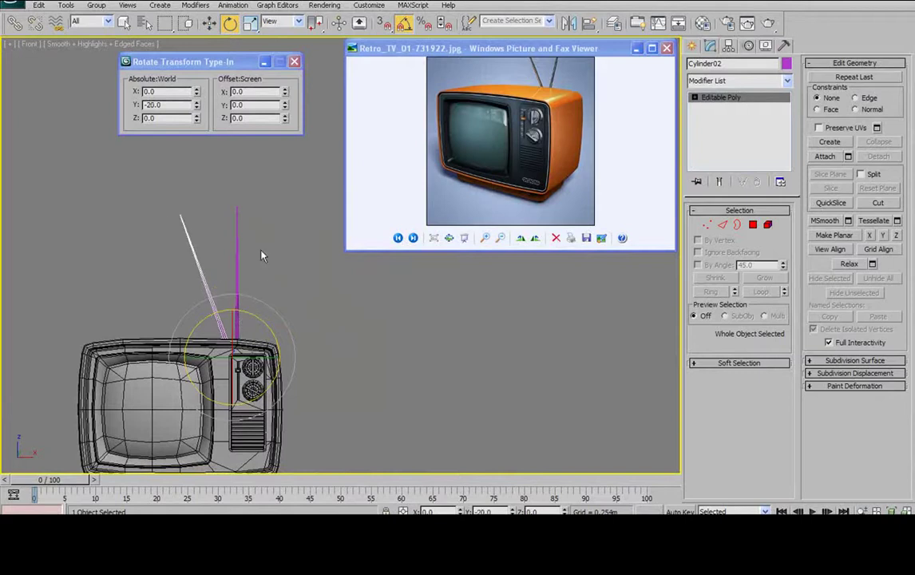
Attach both antenna cylinders to the Tv object
click(267, 224)
middle_drag(258, 217, 311, 203)
scroll(247, 244, up, 2)
alt+middle_drag(324, 325, 263, 303)
scroll(264, 302, down, 3)
click(313, 321)
alt+middle_drag(314, 321, 251, 323)
click(827, 156)
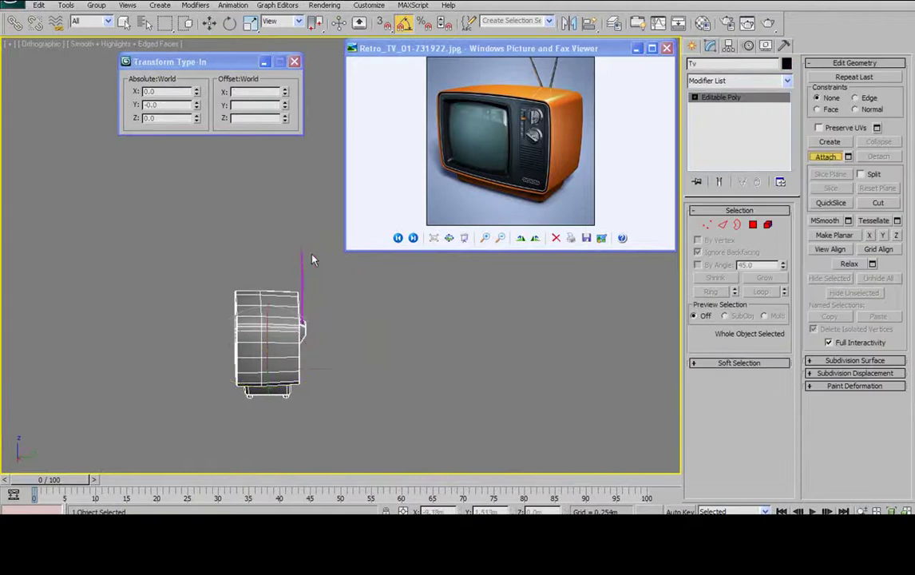
alt+middle_drag(302, 256, 359, 245)
scroll(302, 265, up, 2)
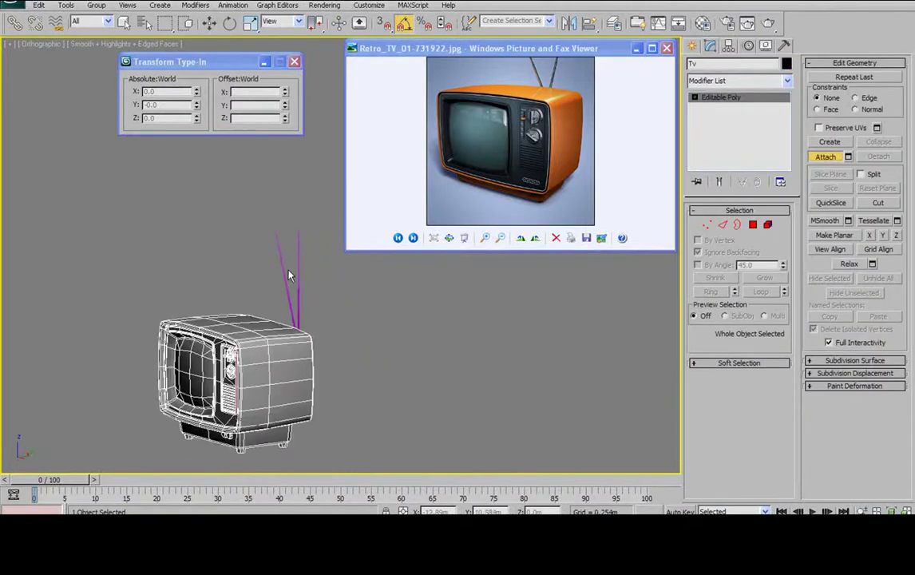
alt+middle_drag(313, 286, 235, 236)
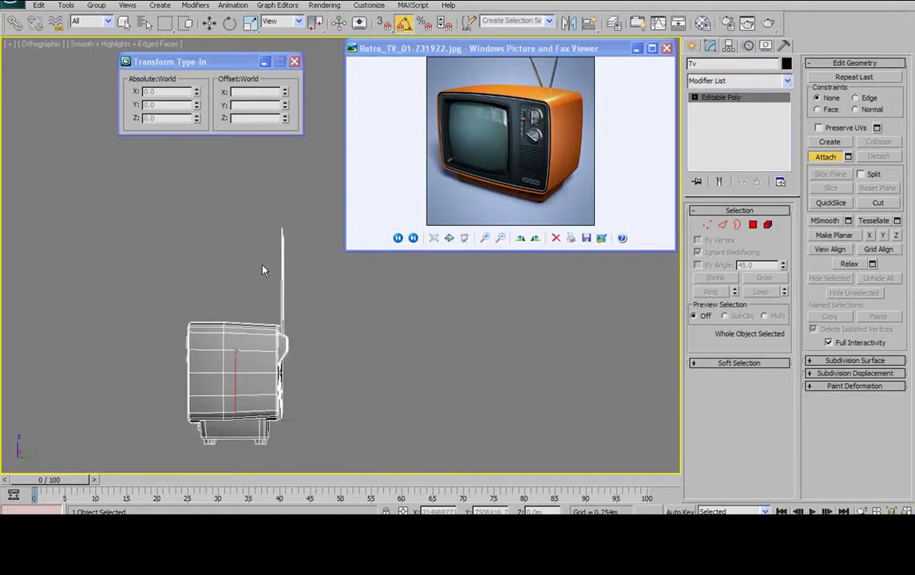
With Ignore Backfacing off, move all rear vertices of the casing, base and antennas forward in the left view to shorten the TV's depth
key(f)
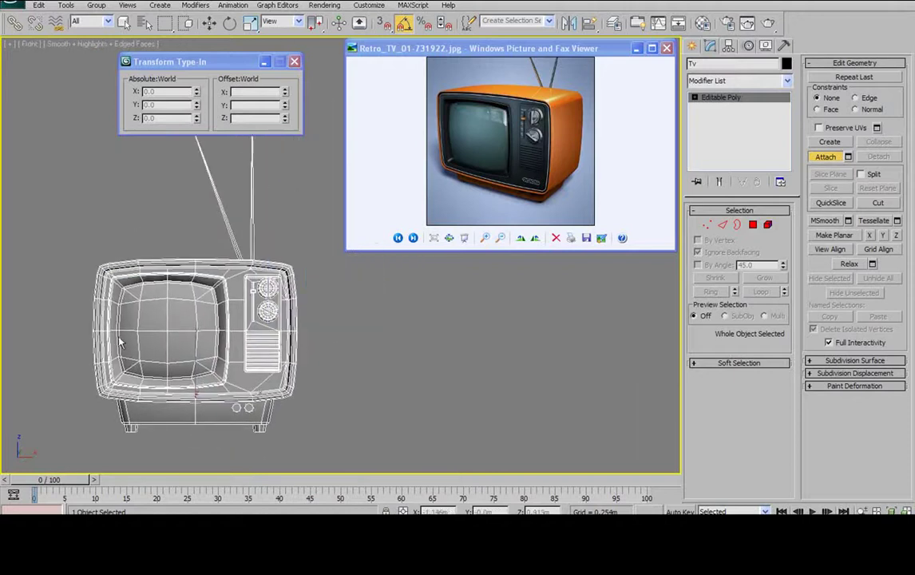
key(l)
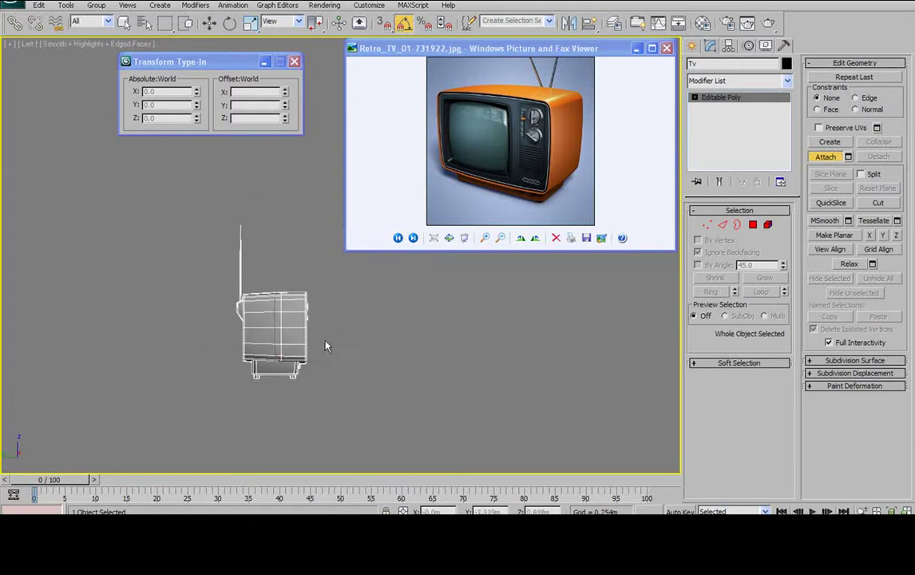
scroll(335, 259, up, 3)
click(706, 226)
middle_drag(416, 380, 385, 319)
scroll(386, 319, down, 2)
middle_drag(199, 268, 220, 298)
drag(88, 172, 223, 471)
key(w)
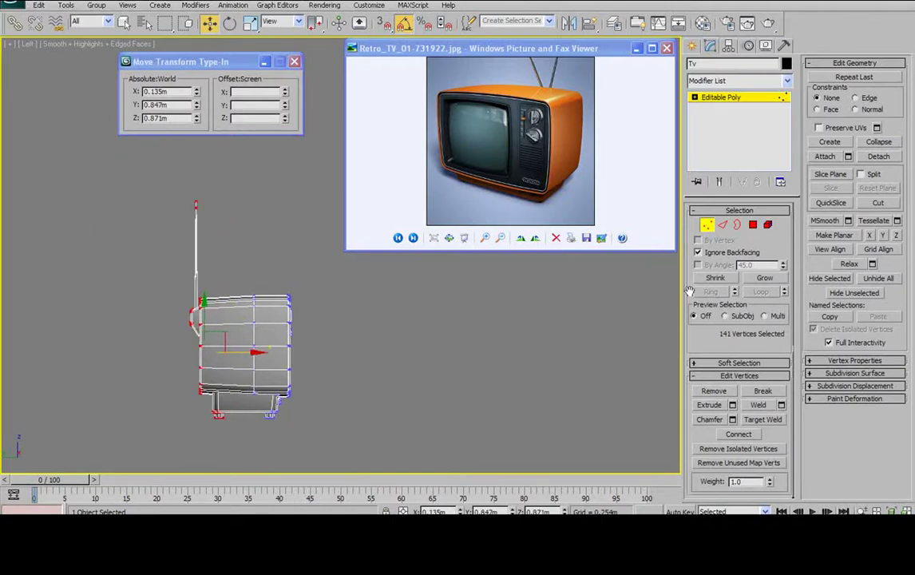
drag(94, 176, 223, 415)
drag(238, 350, 251, 363)
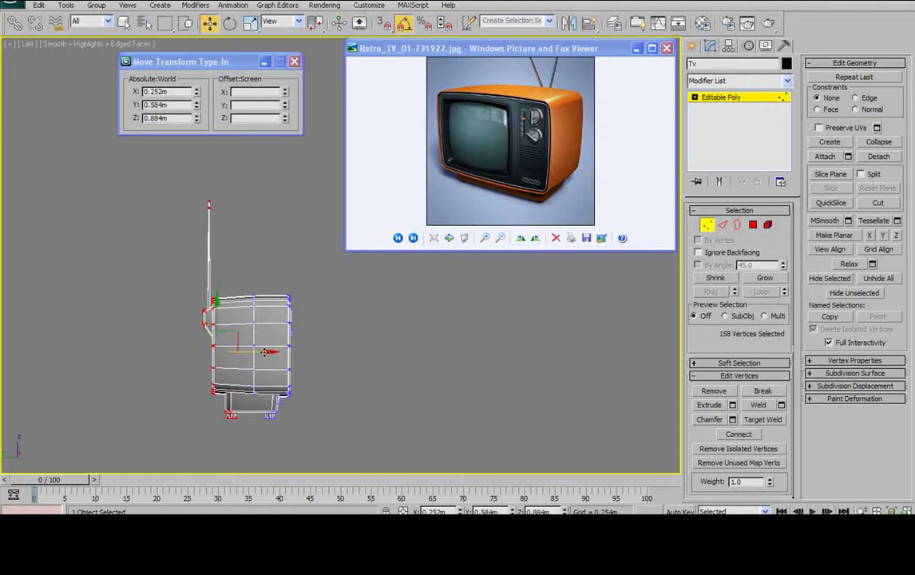
drag(264, 352, 261, 353)
click(258, 262)
Adjust the tip vertices of the tilted antenna along the depth axis
alt+middle_drag(277, 304, 169, 311)
key(f)
mouse_move(233, 282)
middle_down()
mouse_move(194, 376)
mouse_move(198, 359)
mouse_move(206, 380)
middle_up()
middle_drag(293, 238, 271, 309)
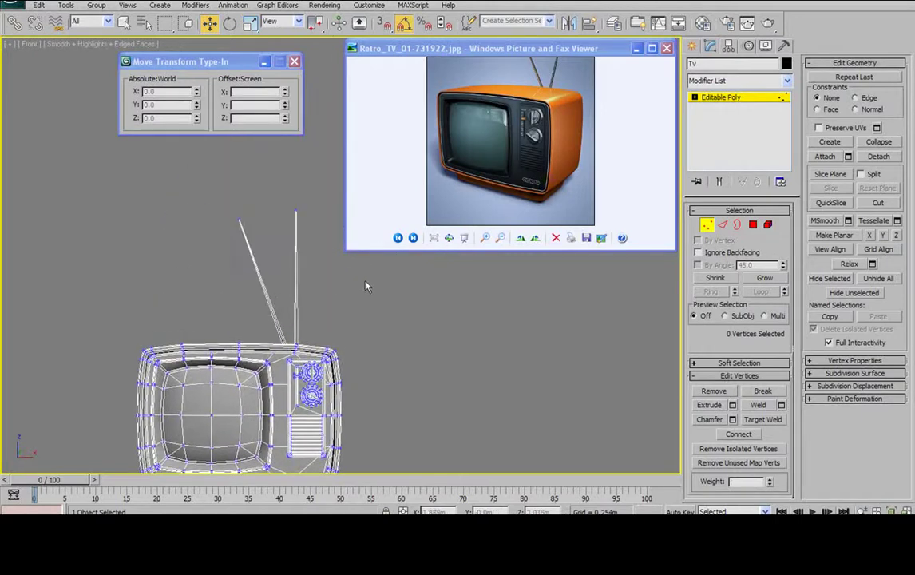
alt+middle_drag(376, 327, 279, 232)
drag(289, 245, 289, 246)
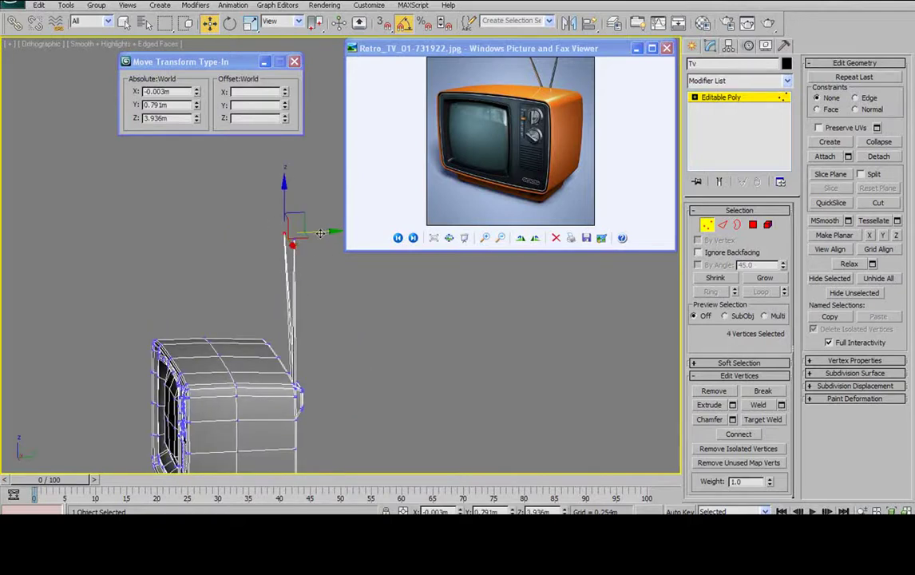
mouse_move(317, 281)
alt+middle_down()
mouse_move(376, 310)
mouse_move(288, 286)
mouse_move(315, 266)
alt+middle_up()
drag(279, 218, 229, 253)
alt+middle_drag(236, 251, 313, 253)
Connect the four lengthwise edges of the upright antenna with one segment
click(722, 225)
drag(419, 324, 237, 288)
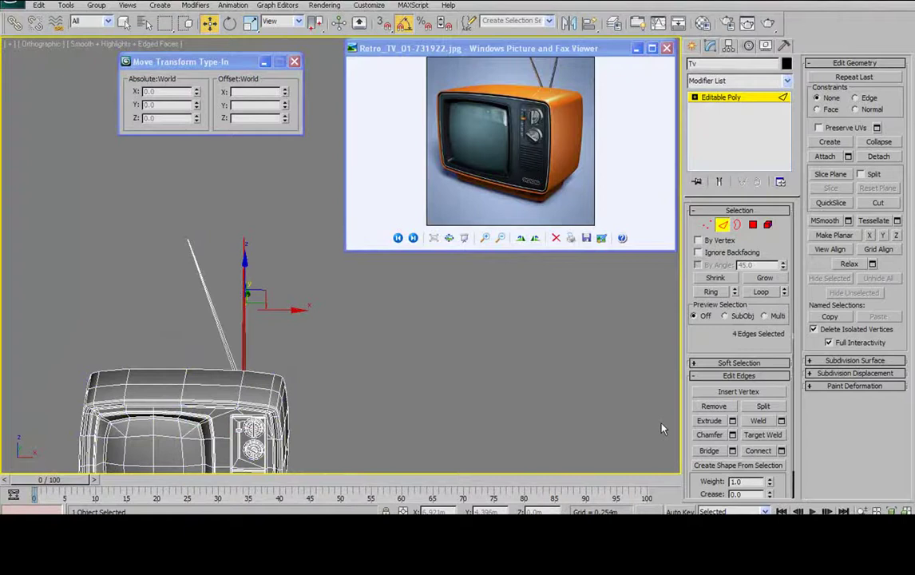
click(780, 450)
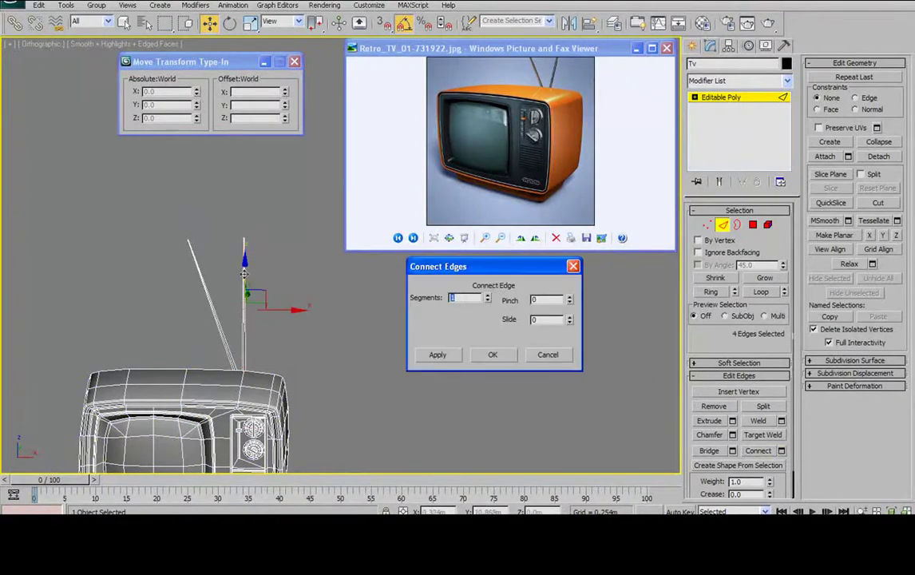
alt+middle_drag(296, 308, 268, 305)
scroll(267, 305, up, 3)
drag(243, 320, 250, 318)
alt+middle_drag(249, 318, 266, 336)
click(475, 361)
alt+middle_drag(475, 360, 269, 339)
Move the upright antenna's new middle edge loop backward along Y to bend the antenna
drag(248, 329, 255, 327)
alt+middle_drag(251, 318, 212, 321)
drag(254, 331, 274, 329)
alt+middle_drag(273, 330, 335, 308)
scroll(268, 288, down, 5)
alt+middle_drag(269, 289, 188, 318)
Move the upright antenna's middle and tip vertices further back along Y
click(706, 226)
scroll(290, 345, up, 5)
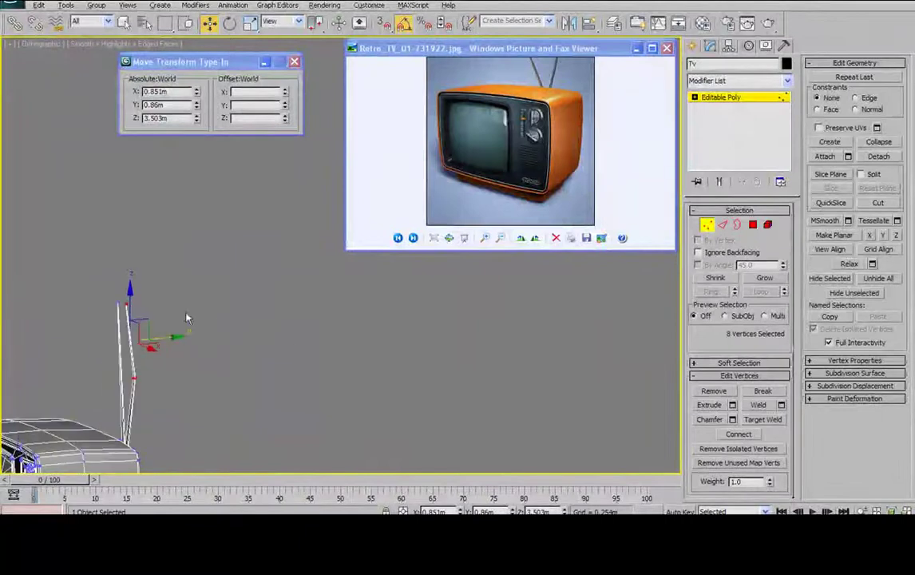
drag(168, 337, 182, 335)
middle_drag(215, 297, 353, 271)
Move the upright antenna's tip vertices outward along X, away from the tilted antenna
drag(249, 236, 204, 266)
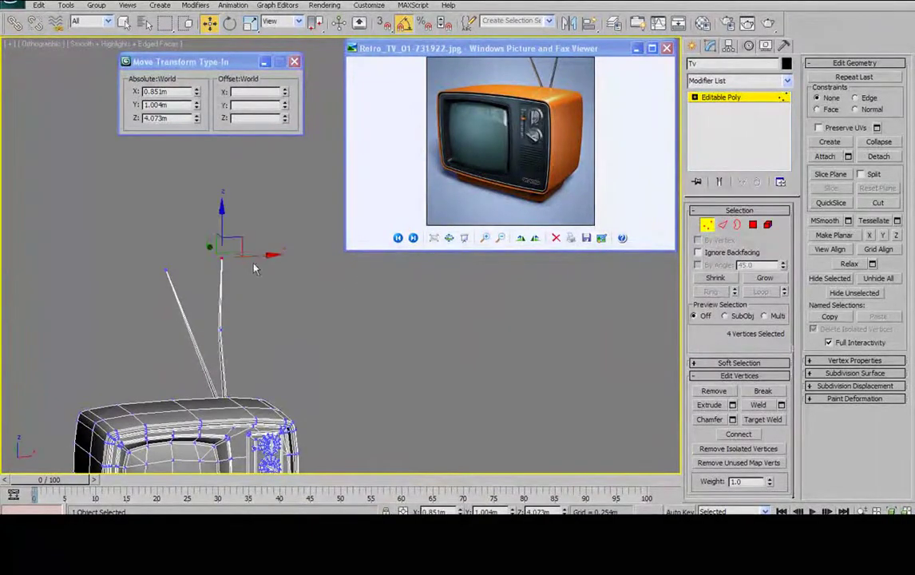
drag(274, 255, 276, 256)
scroll(310, 313, down, 3)
alt+middle_drag(311, 314, 320, 291)
scroll(320, 291, up, 3)
click(257, 218)
Shift the bent antenna's middle and tip vertices outward along X, finish vertex editing and close the Move Transform Type-In
drag(168, 352, 169, 351)
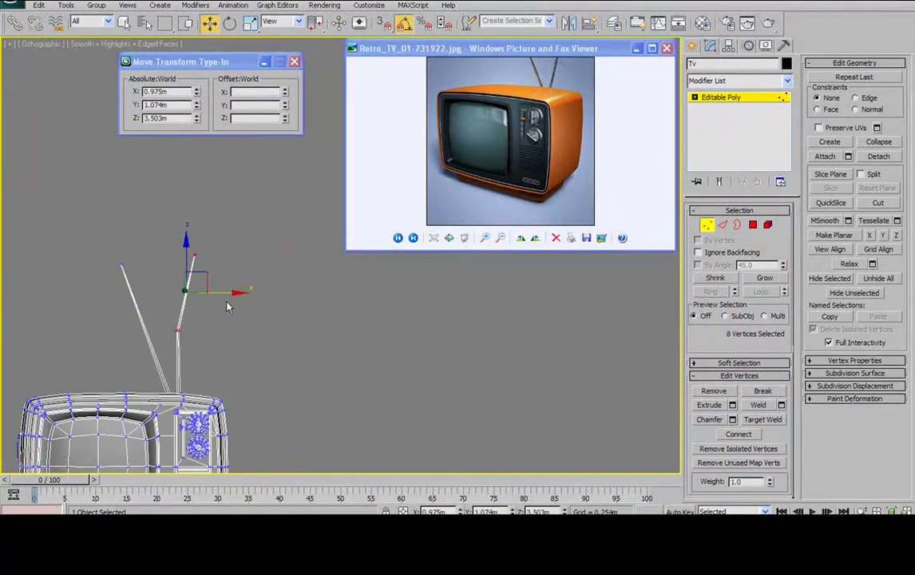
drag(230, 292, 233, 293)
click(261, 250)
scroll(280, 284, down, 3)
alt+middle_drag(286, 298, 260, 299)
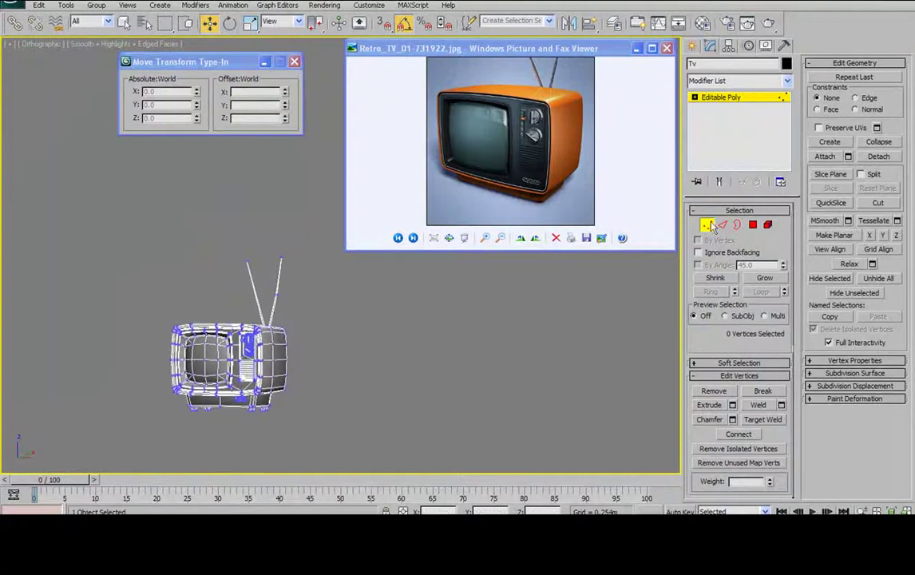
click(706, 225)
click(294, 62)
scroll(271, 168, up, 5)
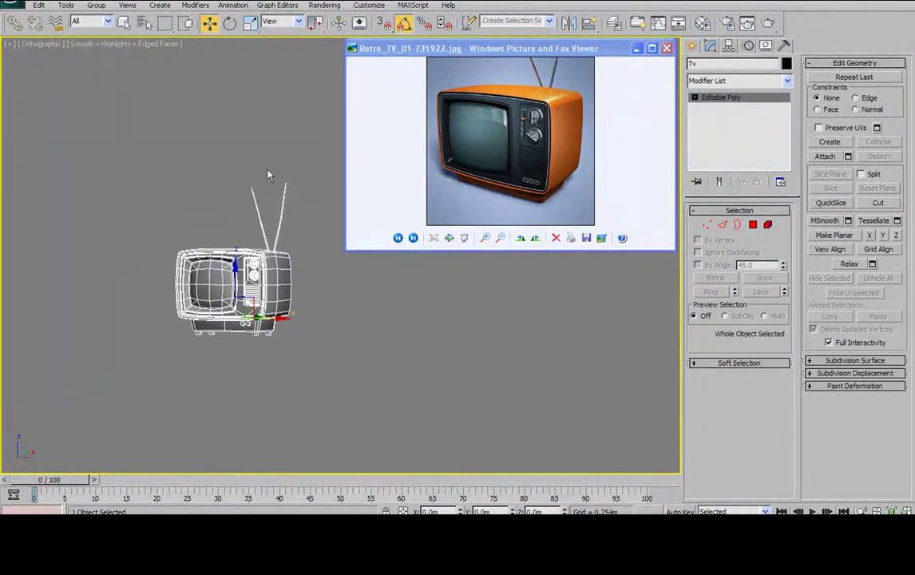
Hide the edged faces and set the viewport to a perspective view showing the TV's front and side
scroll(253, 202, down, 3)
middle_drag(209, 225, 272, 211)
key(F4)
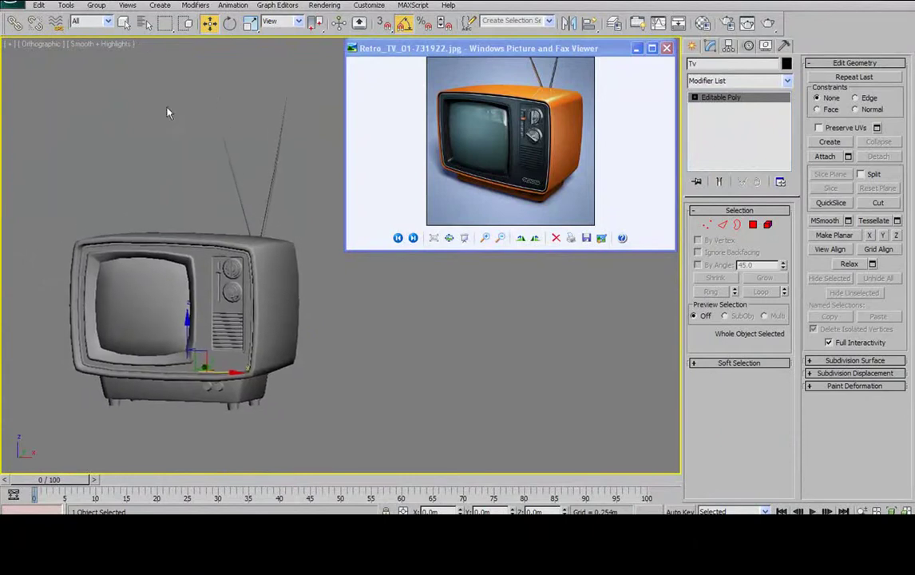
click(37, 47)
click(123, 117)
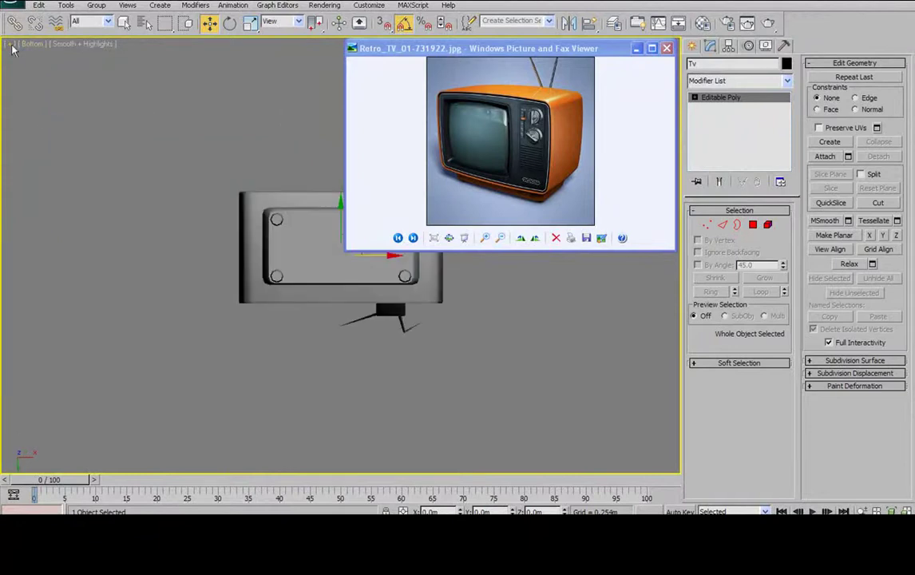
middle_drag(286, 176, 184, 188)
key(p)
alt+middle_drag(238, 229, 204, 209)
scroll(210, 214, up, 3)
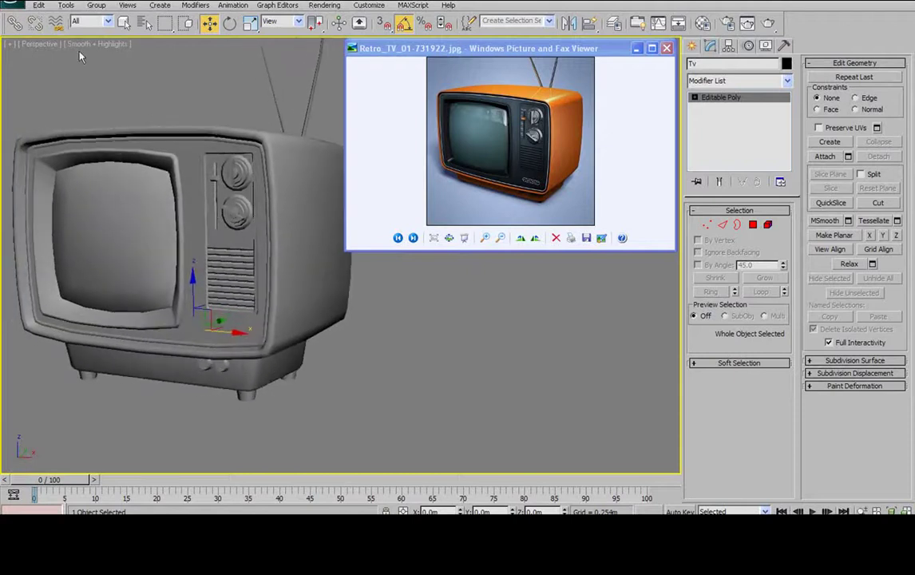
Show the scene statistics in the perspective viewport
click(12, 41)
click(37, 45)
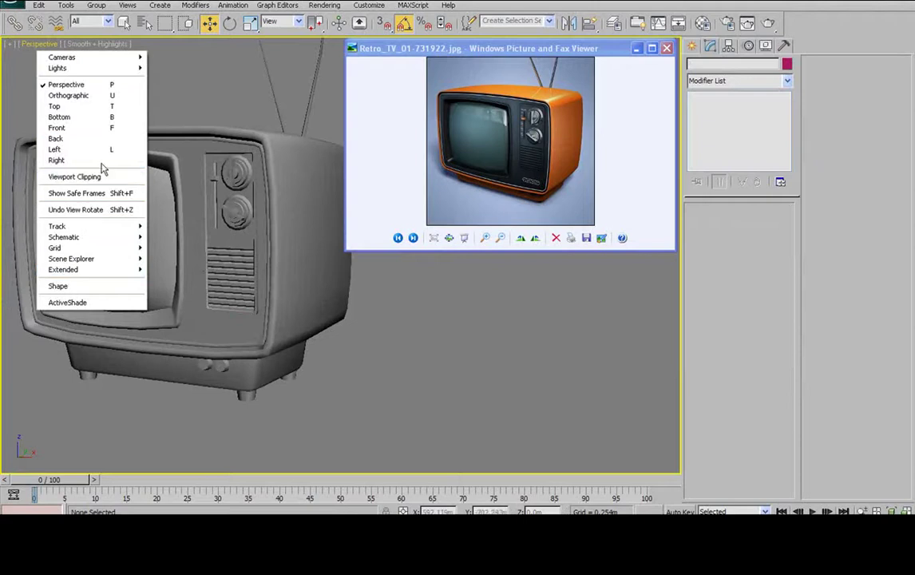
click(47, 46)
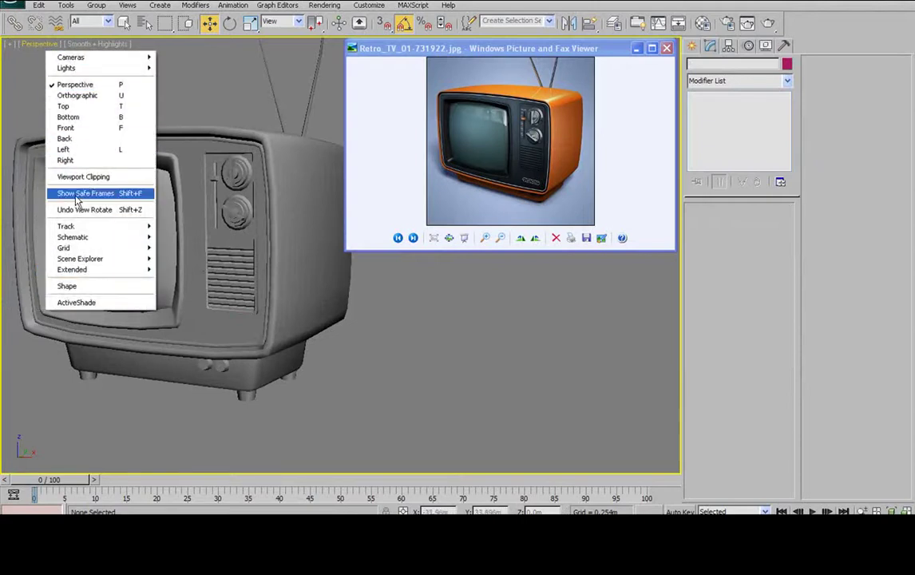
click(9, 45)
click(40, 101)
middle_drag(121, 104, 137, 124)
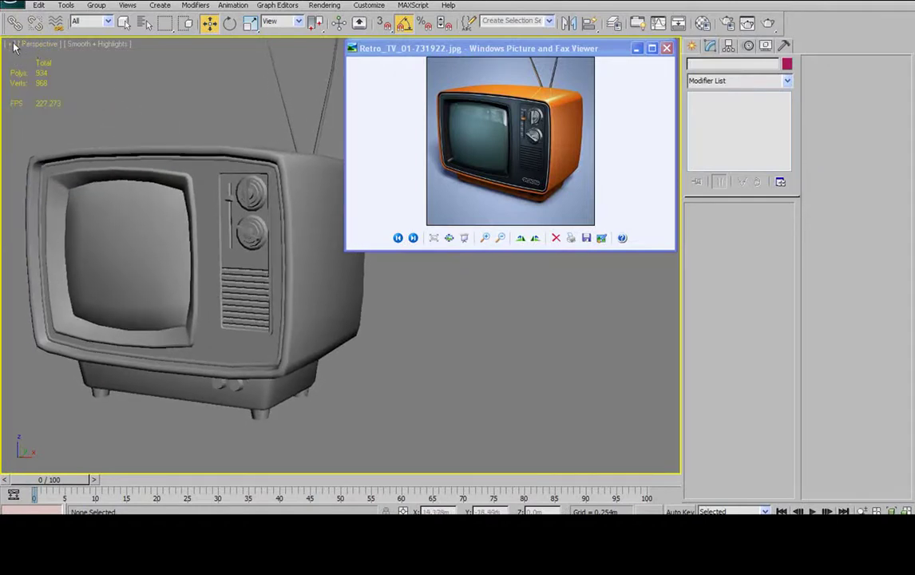
Configure the viewport statistics to show only the triangle count, for Total + Selection
click(10, 44)
click(36, 142)
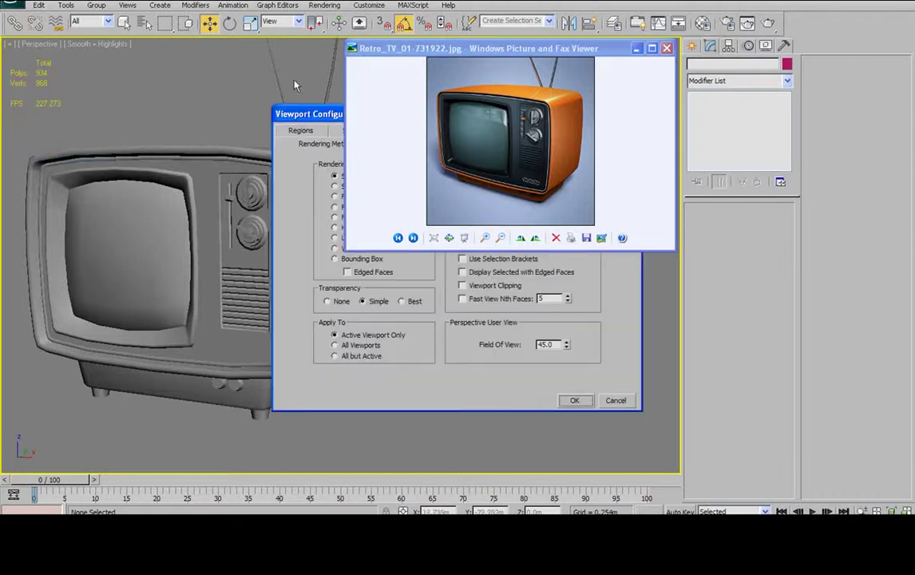
drag(318, 118, 30, 84)
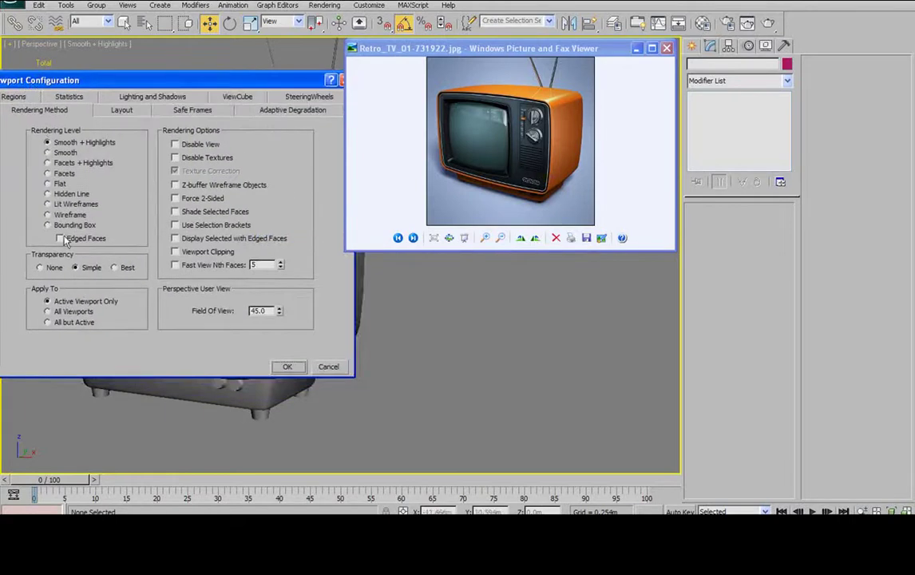
drag(97, 74, 110, 73)
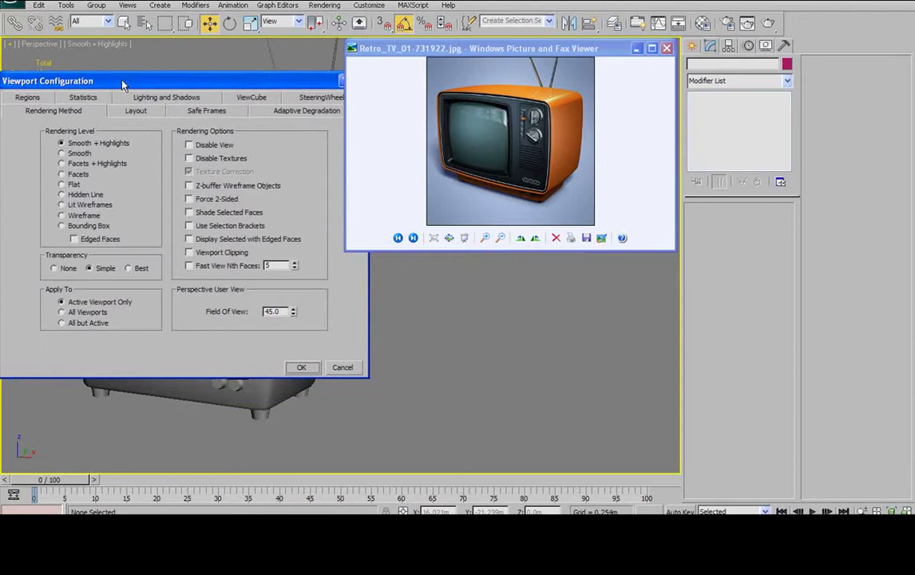
click(80, 95)
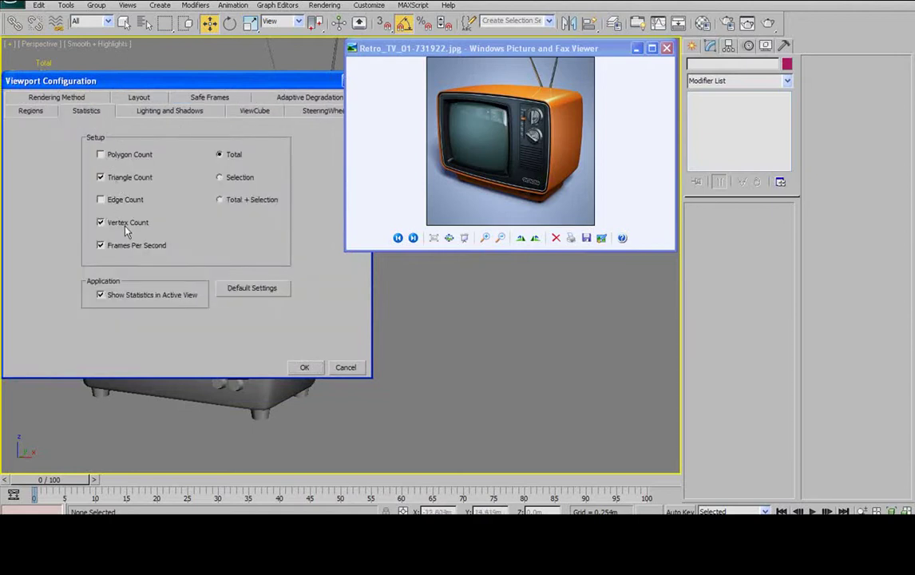
click(113, 245)
click(309, 367)
Turn on edged faces, select the TV to check its triangle count, and clear the selection
middle_drag(167, 180, 154, 218)
scroll(205, 222, down, 2)
key(F4)
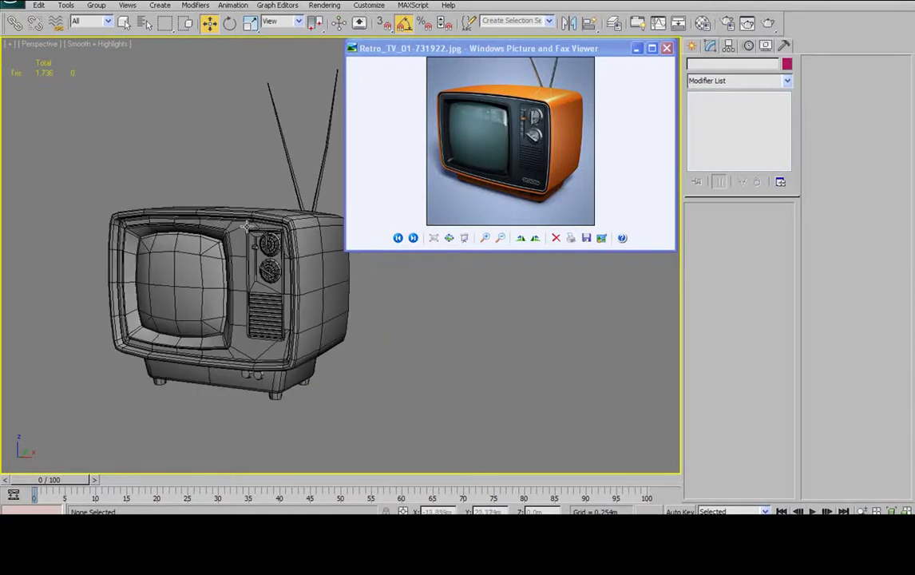
click(212, 221)
alt+middle_drag(203, 163, 248, 179)
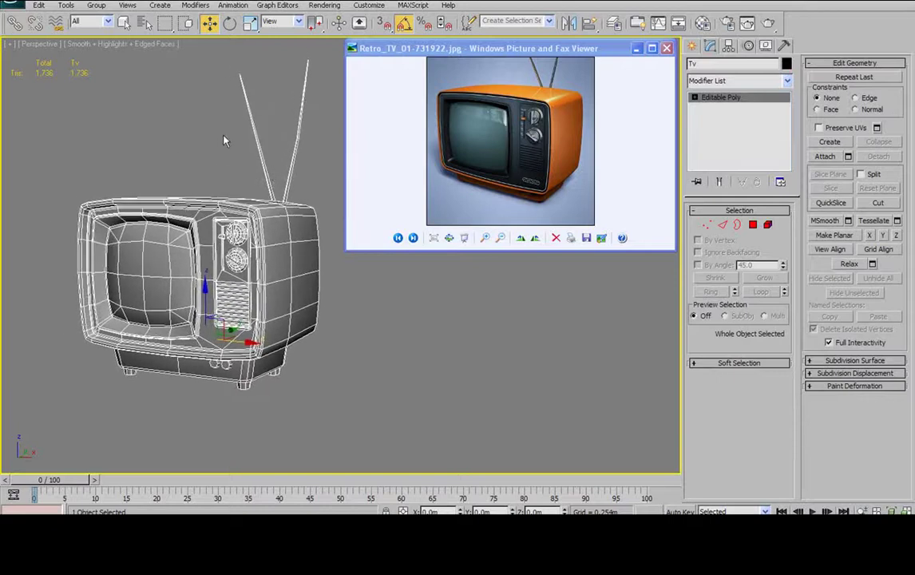
click(224, 141)
Examine the TV's wireframe up close, from below and around the casing, and compare it with plain shading
scroll(237, 260, up, 6)
middle_drag(190, 272, 215, 242)
middle_drag(380, 390, 344, 316)
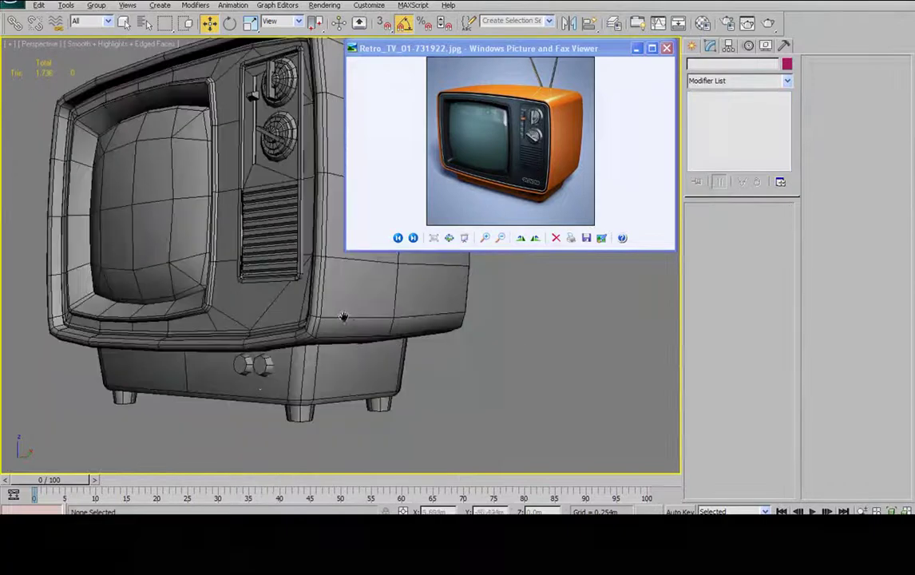
alt+middle_drag(264, 364, 380, 388)
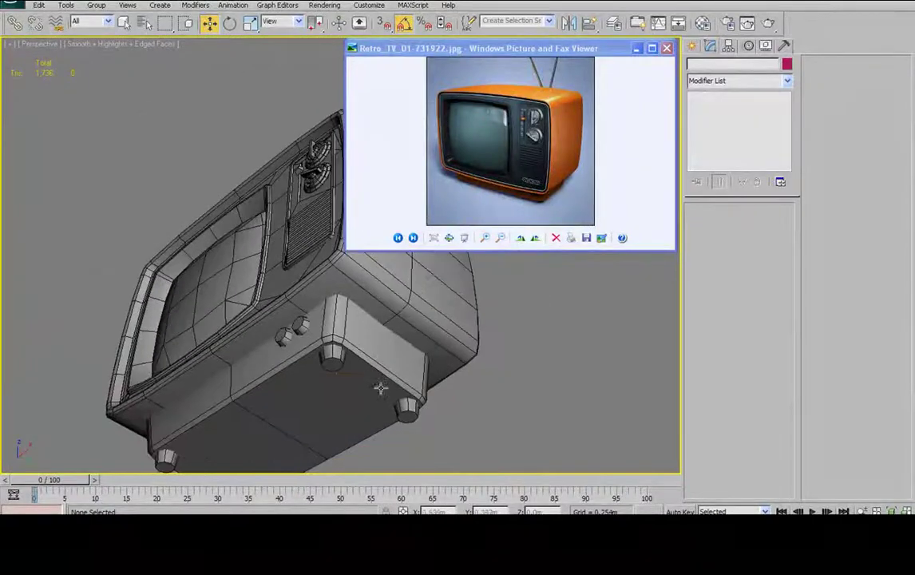
alt+middle_drag(307, 265, 212, 234)
scroll(270, 256, up, 5)
scroll(213, 235, down, 3)
middle_drag(293, 268, 368, 287)
scroll(285, 265, down, 5)
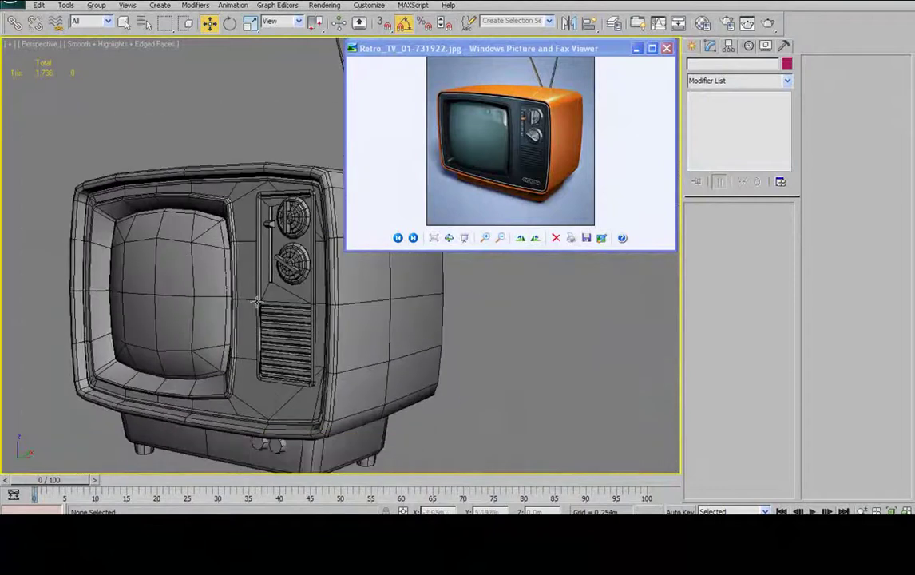
alt+middle_drag(206, 179, 181, 262)
scroll(310, 249, down, 5)
alt+middle_drag(310, 249, 263, 232)
alt+middle_drag(194, 192, 285, 226)
alt+middle_drag(229, 214, 277, 249)
key(F4)
scroll(253, 241, up, 3)
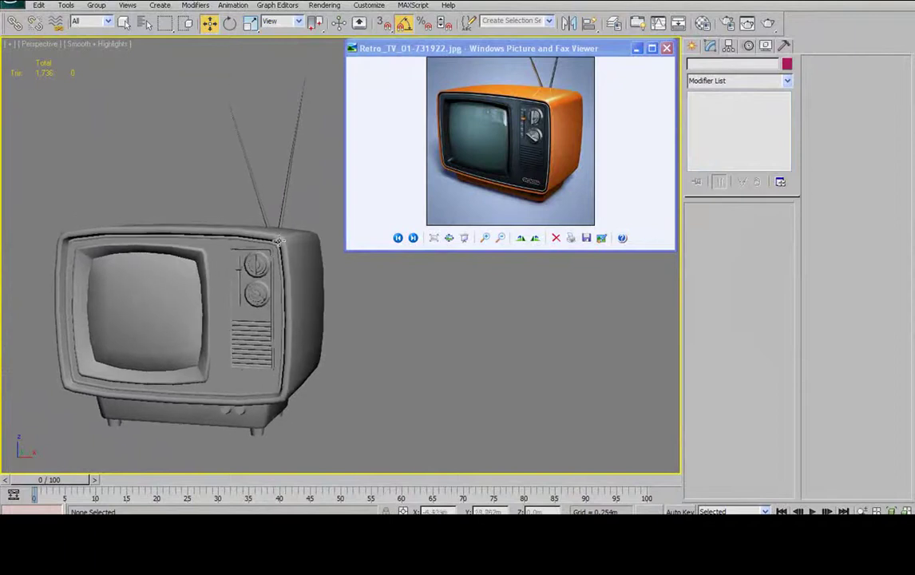
key(F4)
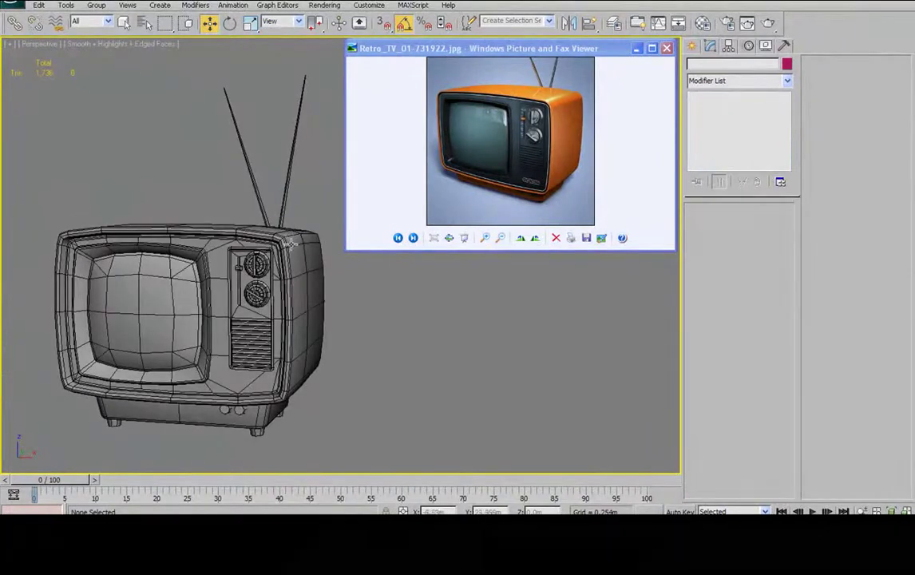
Select the whole TV to check its object name and triangle count, and deselect it
click(293, 242)
click(302, 217)
click(317, 277)
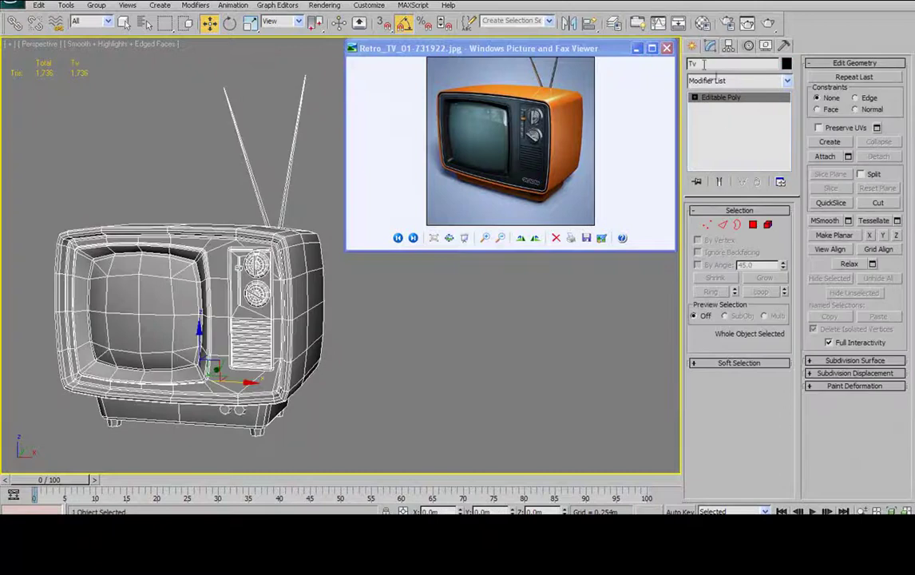
mouse_move(294, 256)
alt+middle_down()
mouse_move(285, 246)
mouse_move(261, 263)
mouse_move(294, 250)
alt+middle_up()
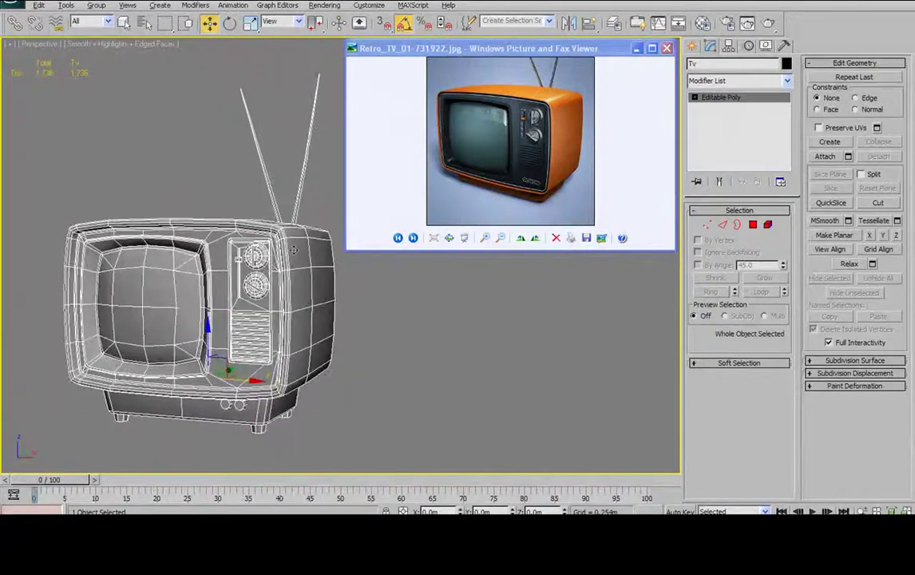
click(354, 283)
alt+middle_drag(374, 293, 272, 294)
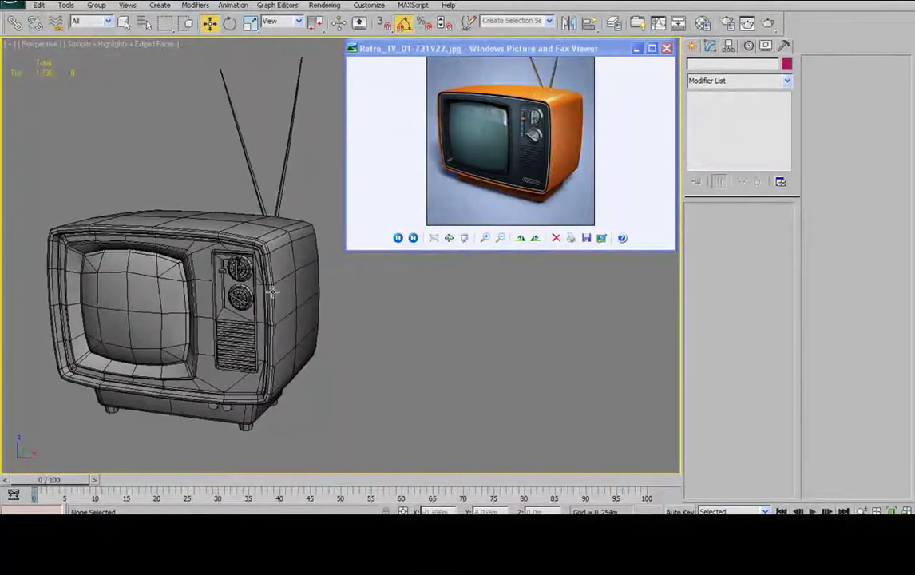